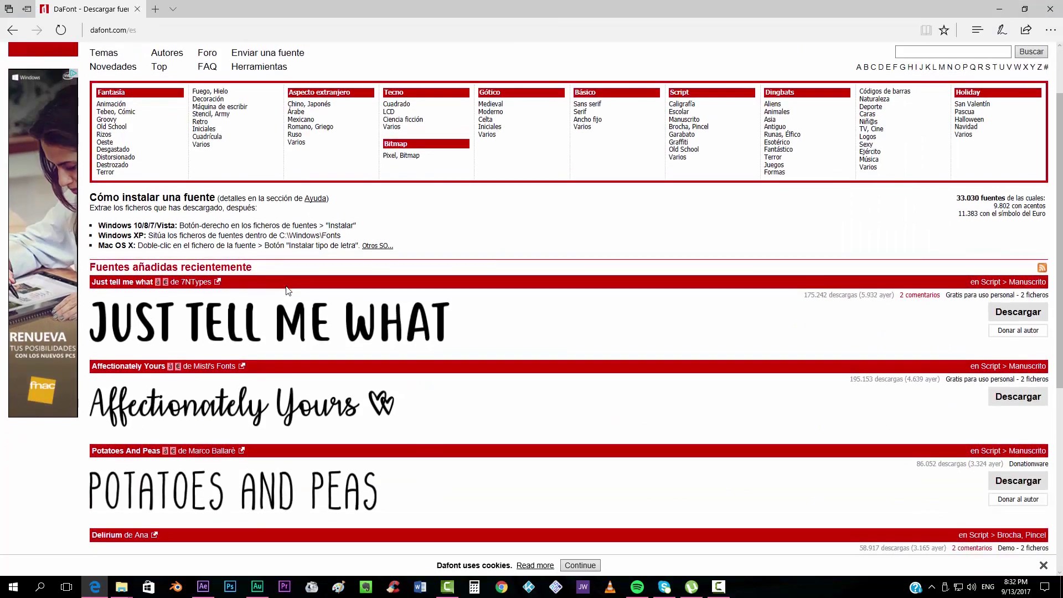
{"action": "scroll", "coordinate": [320, 355], "scroll_direction": "up", "scroll_amount": 1}
{"action": "scroll", "coordinate": [320, 354], "scroll_direction": "up", "scroll_amount": 5}
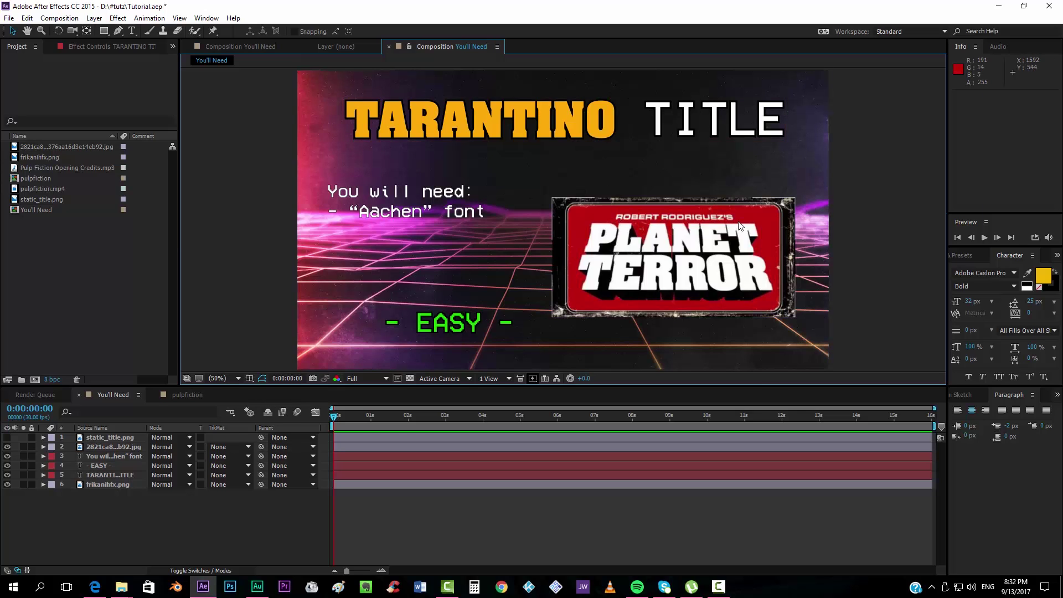
- In the pulpfiction composition at 0:00:04:14, add the text "THE FRIKANIH" over the footage
{"action": "left_click", "coordinate": [188, 395]}
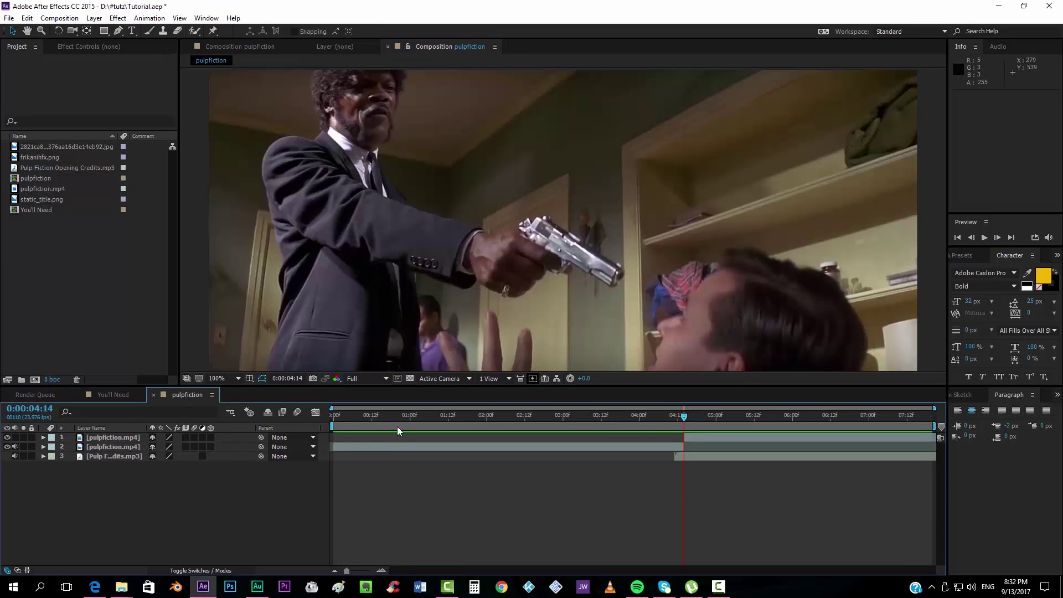
{"action": "left_click_drag", "start_coordinate": [372, 416], "coordinate": [683, 394]}
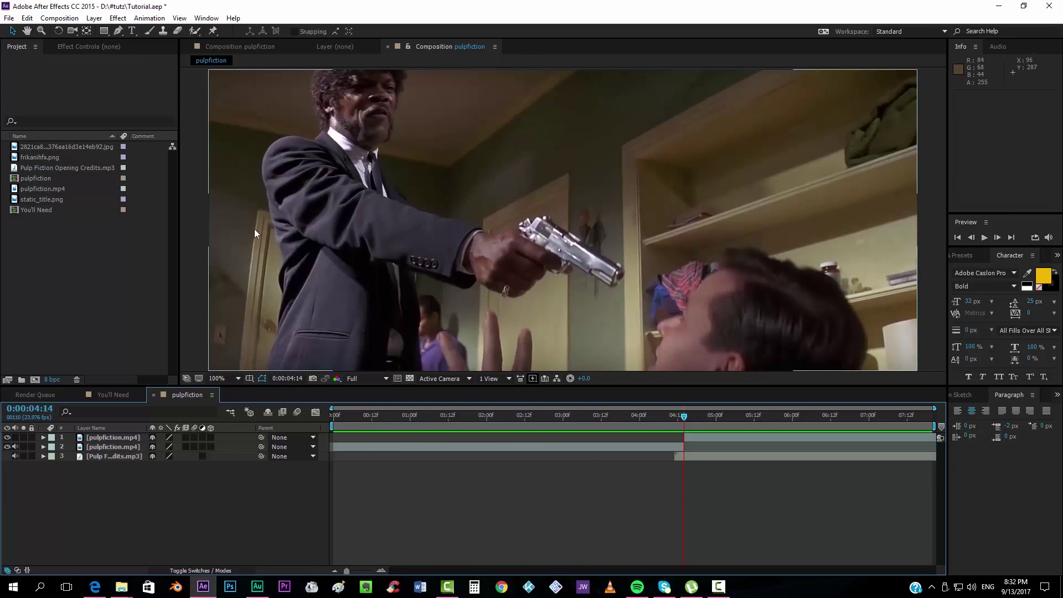
{"action": "left_click", "coordinate": [132, 31]}
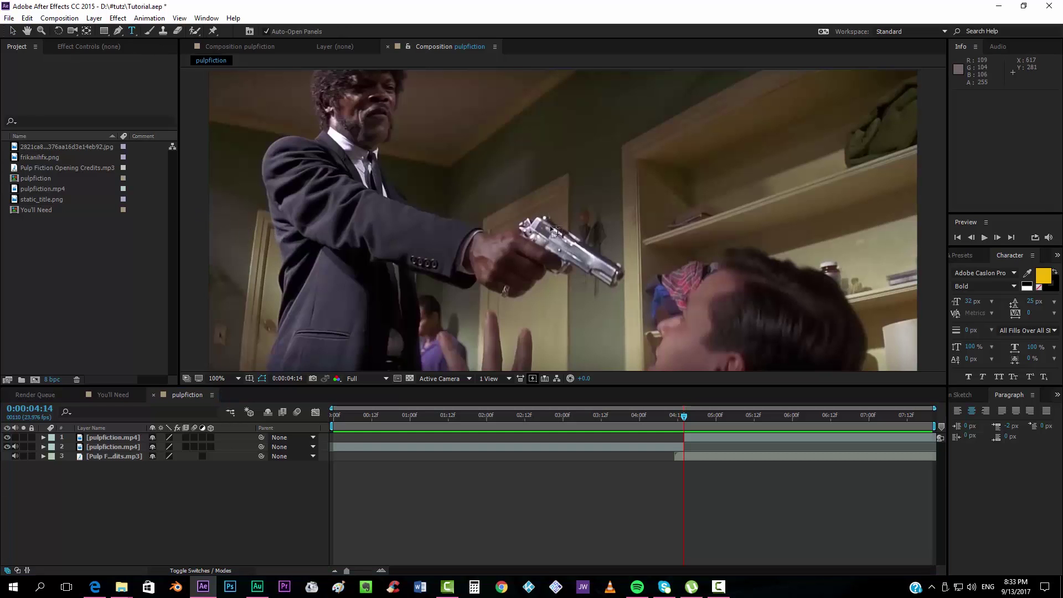
{"action": "left_click", "coordinate": [635, 266]}
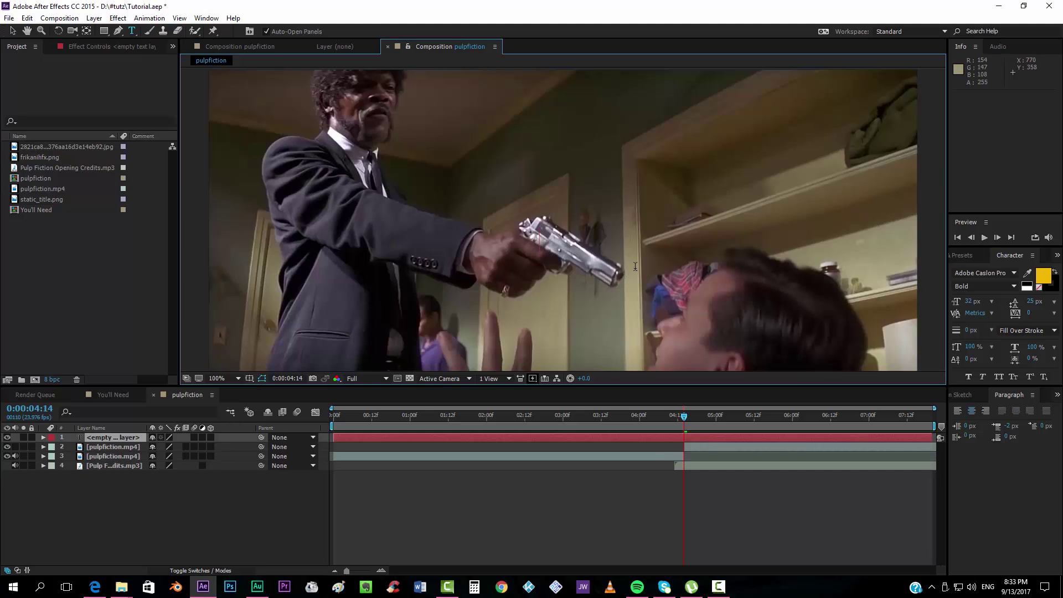
{"action": "type", "text": "THE FRIKANIH"}
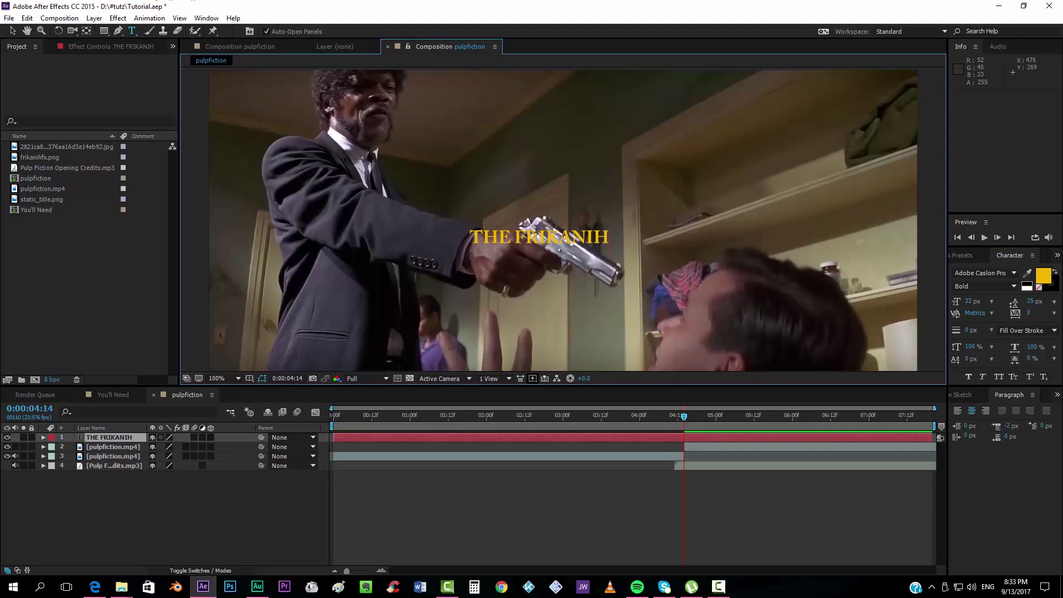
- Set the whole title's font size to 86 px and its font to Aachen
{"action": "left_click_drag", "start_coordinate": [475, 238], "coordinate": [608, 237]}
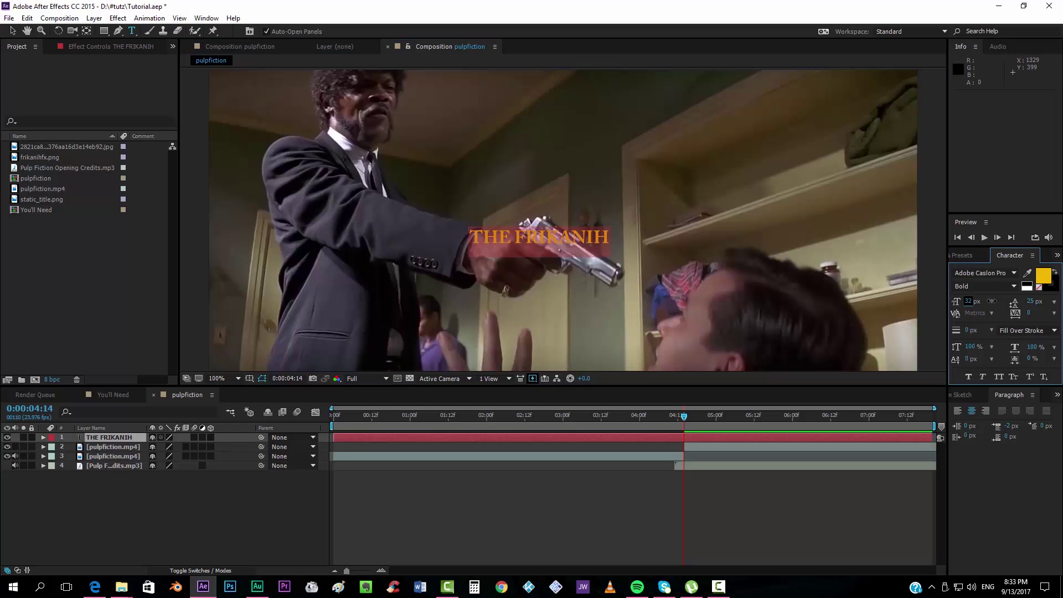
{"action": "mouse_move", "coordinate": [969, 301]}
{"action": "left_mouse_down"}
{"action": "mouse_move", "coordinate": [1003, 300]}
{"action": "mouse_move", "coordinate": [991, 301]}
{"action": "left_mouse_up"}
{"action": "left_click", "coordinate": [983, 274]}
{"action": "type", "text": "Aachen"}
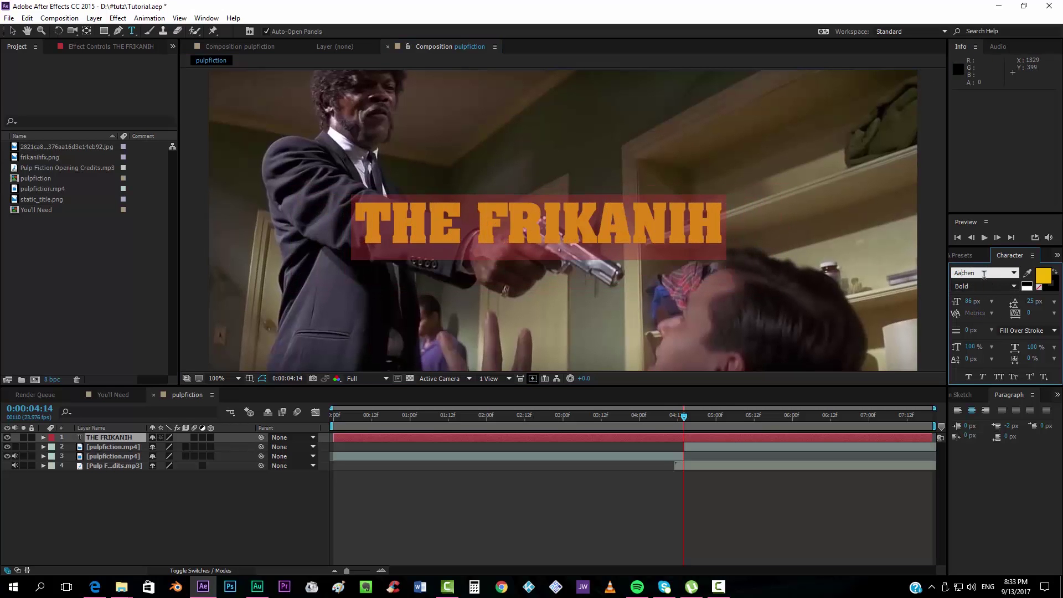
- Enlarge the title to 97 px and reposition it in the frame at about 614, 335
{"action": "left_click", "coordinate": [14, 31]}
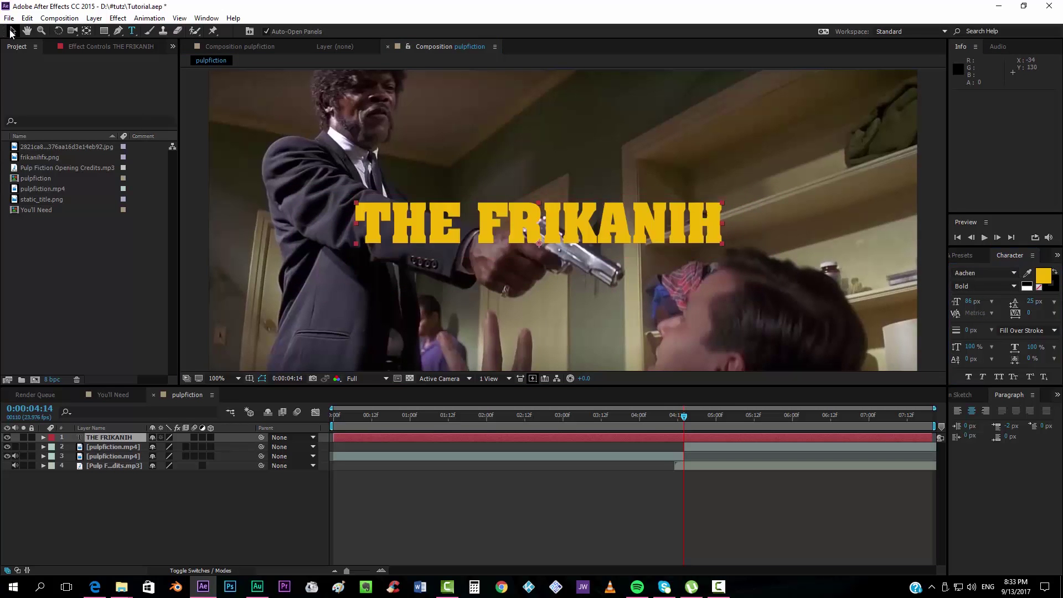
{"action": "left_click_drag", "start_coordinate": [573, 233], "coordinate": [580, 242]}
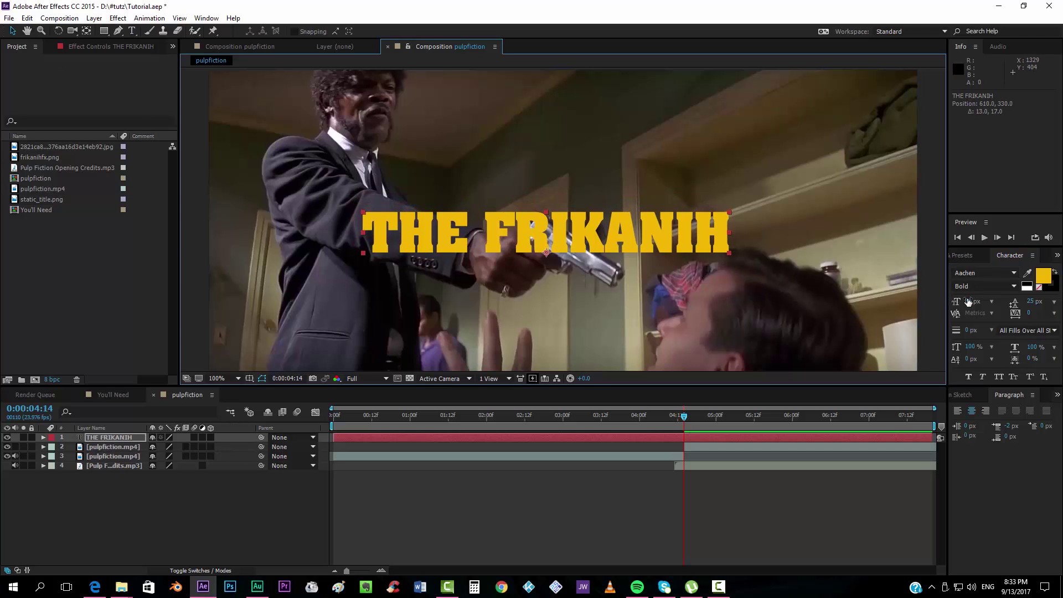
{"action": "left_click_drag", "start_coordinate": [970, 301], "coordinate": [977, 301]}
{"action": "left_click_drag", "start_coordinate": [642, 233], "coordinate": [644, 237]}
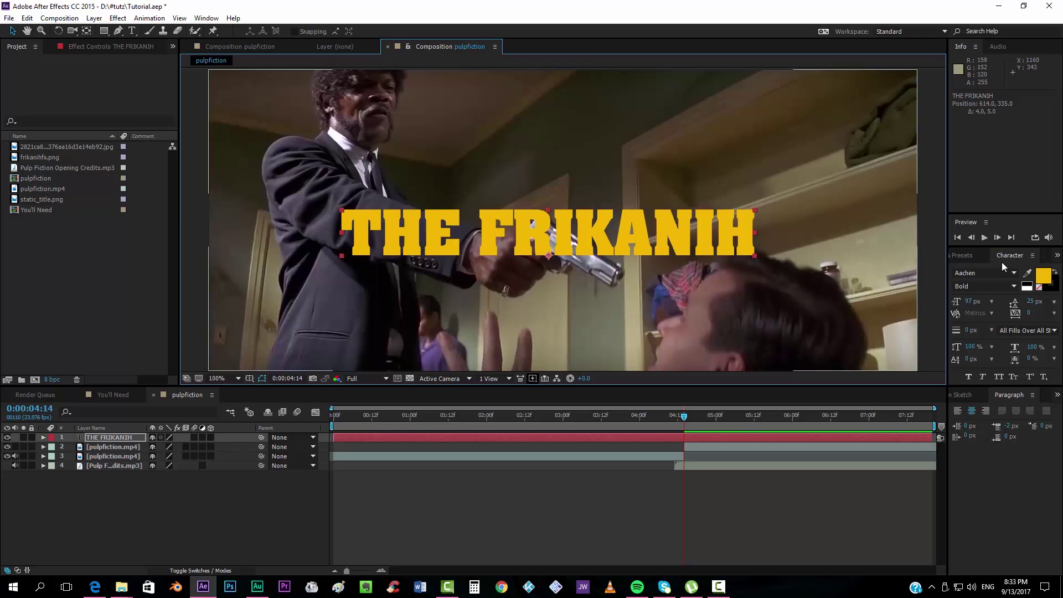
- Change the title's fill colour to orange F39A00
{"action": "left_click", "coordinate": [1043, 275]}
{"action": "left_click", "coordinate": [194, 331]}
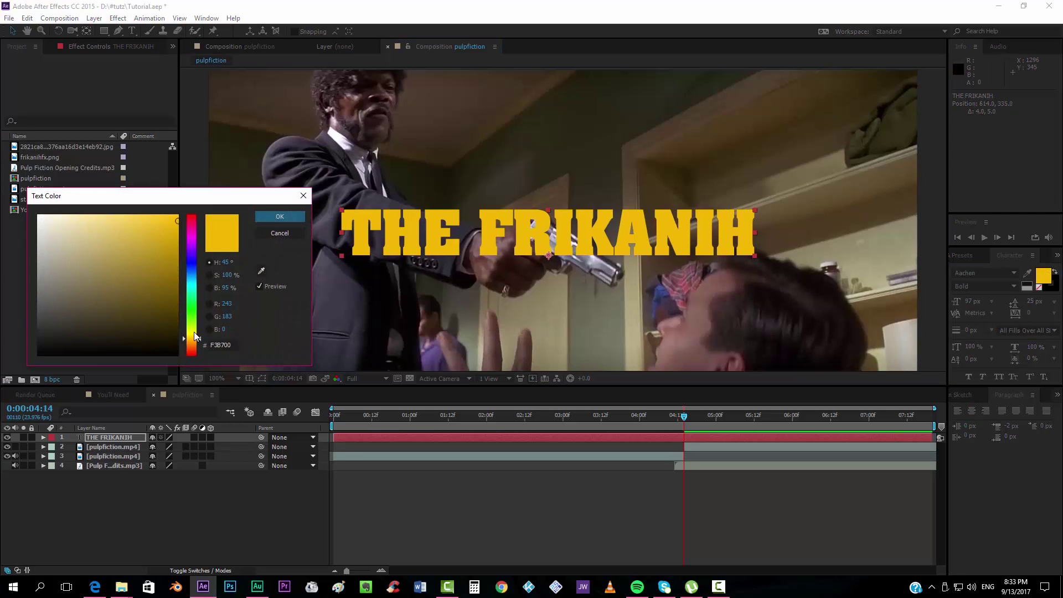
{"action": "left_click", "coordinate": [200, 337]}
{"action": "left_click_drag", "start_coordinate": [200, 337], "coordinate": [204, 341]}
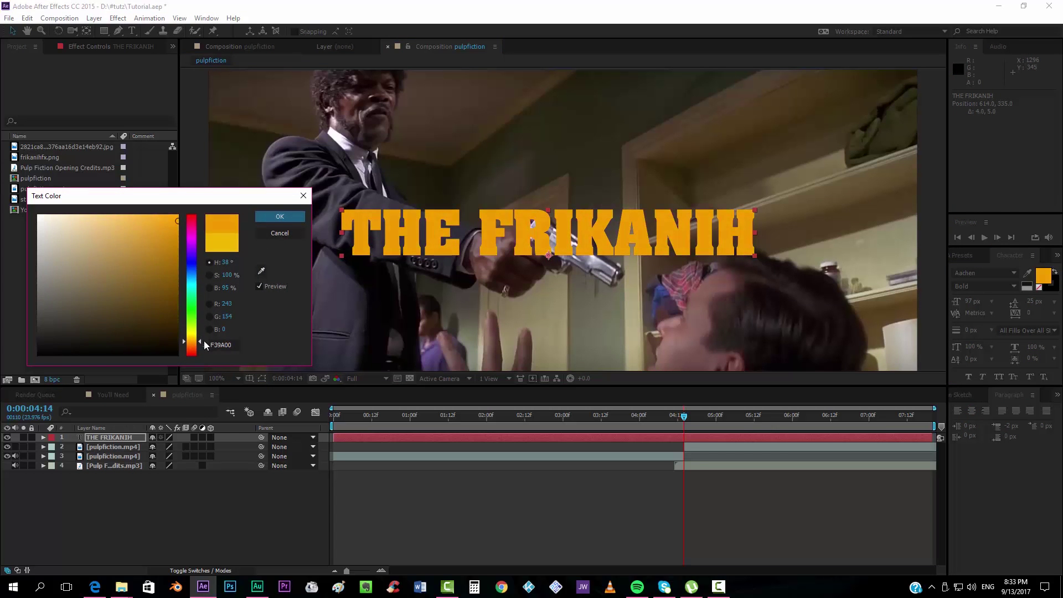
{"action": "left_click", "coordinate": [276, 217]}
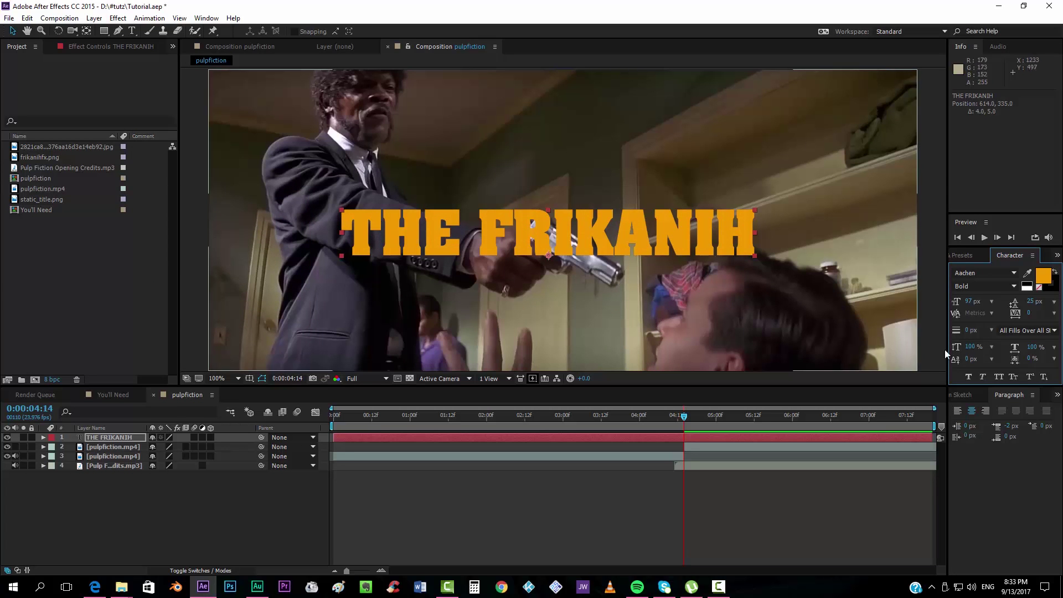
- Try a thicker stroke on the title text and undo that change
{"action": "left_click_drag", "start_coordinate": [967, 331], "coordinate": [990, 331]}
{"action": "key", "text": "ctrl+z"}
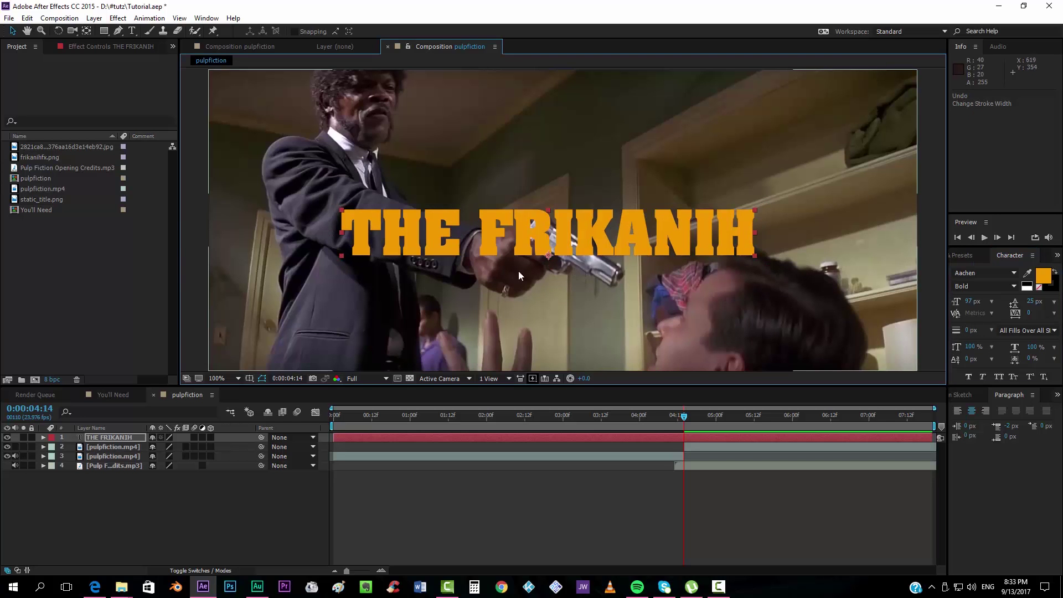
- Make the title a 3D layer, and toggle the layer columns from switches to modes and back
{"action": "left_click", "coordinate": [114, 435]}
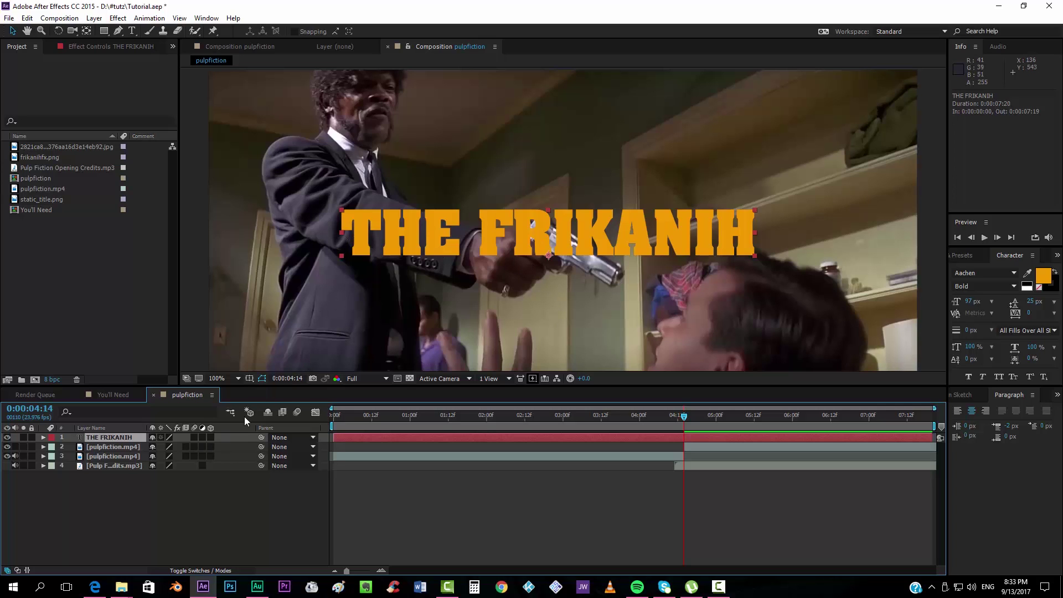
{"action": "left_click", "coordinate": [211, 437]}
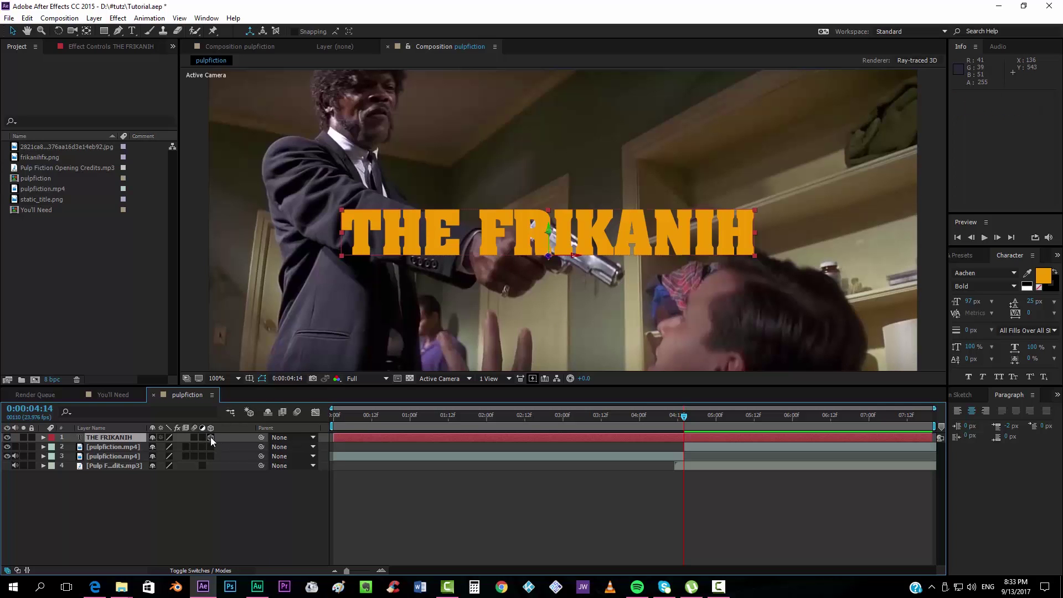
{"action": "left_click", "coordinate": [214, 568]}
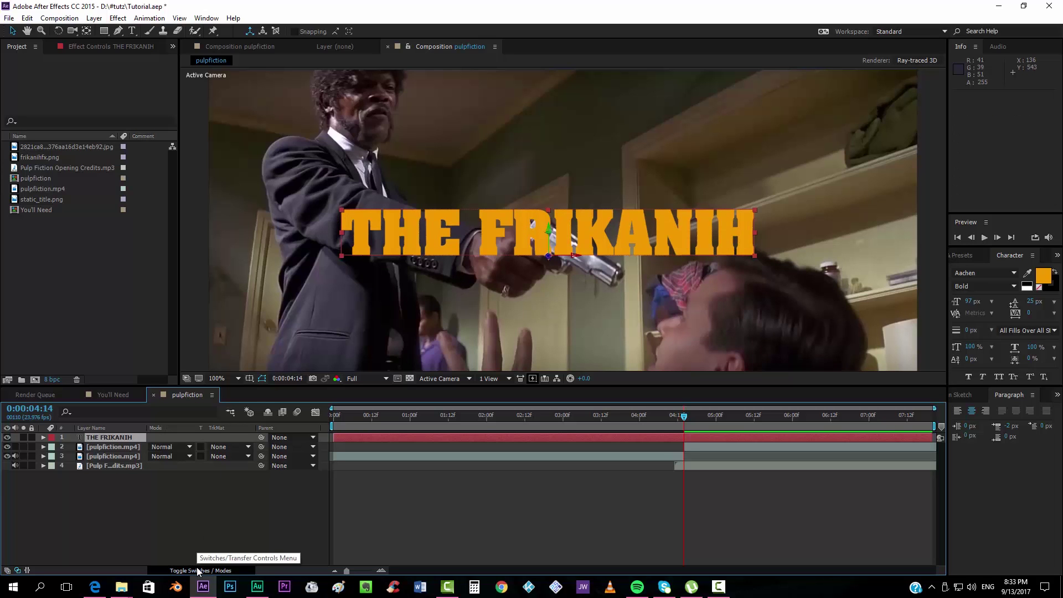
{"action": "left_click", "coordinate": [214, 567]}
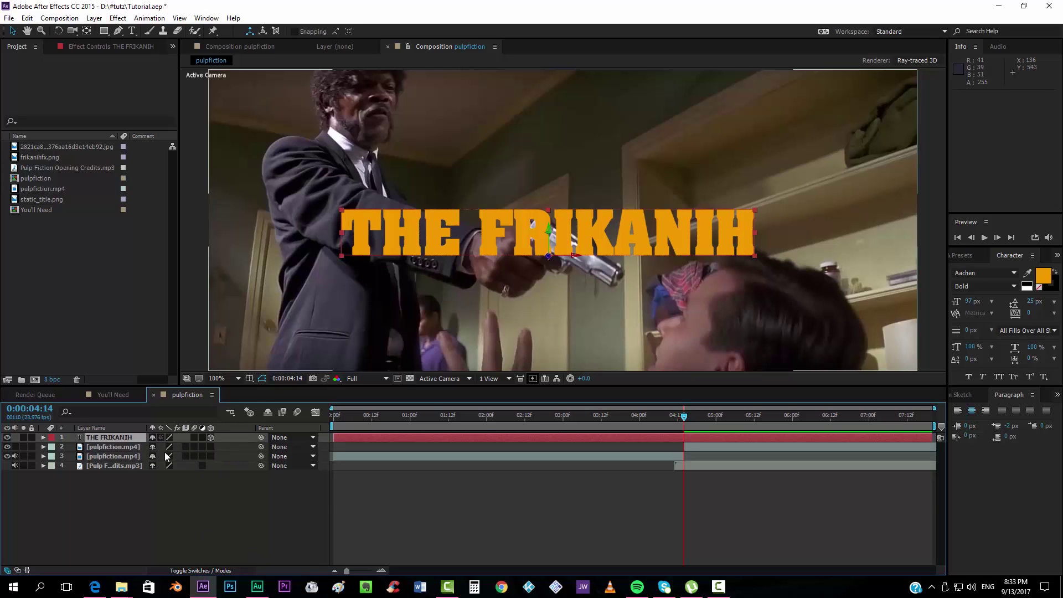
- Tilt the title layer backward by setting its X Rotation to -31°
{"action": "key", "text": "r"}
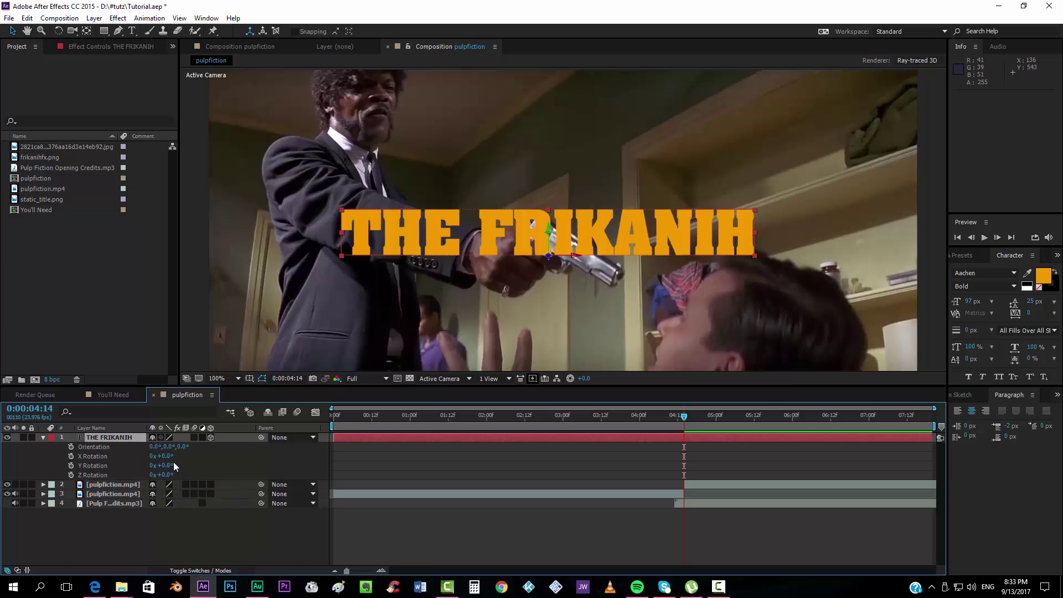
{"action": "left_click_drag", "start_coordinate": [164, 456], "coordinate": [145, 455]}
{"action": "key", "text": "Return"}
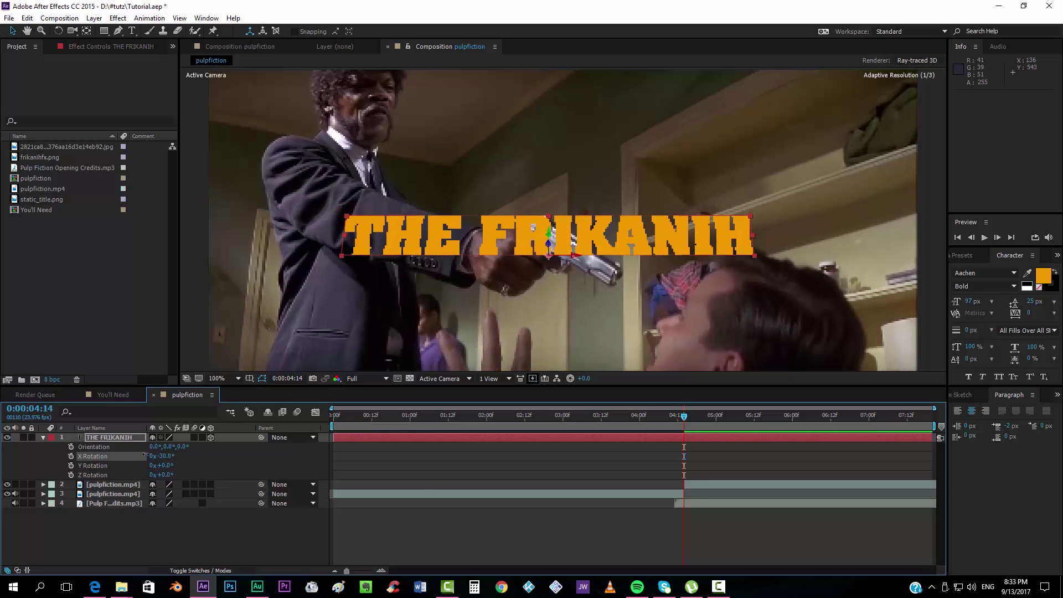
{"action": "left_click", "coordinate": [415, 525]}
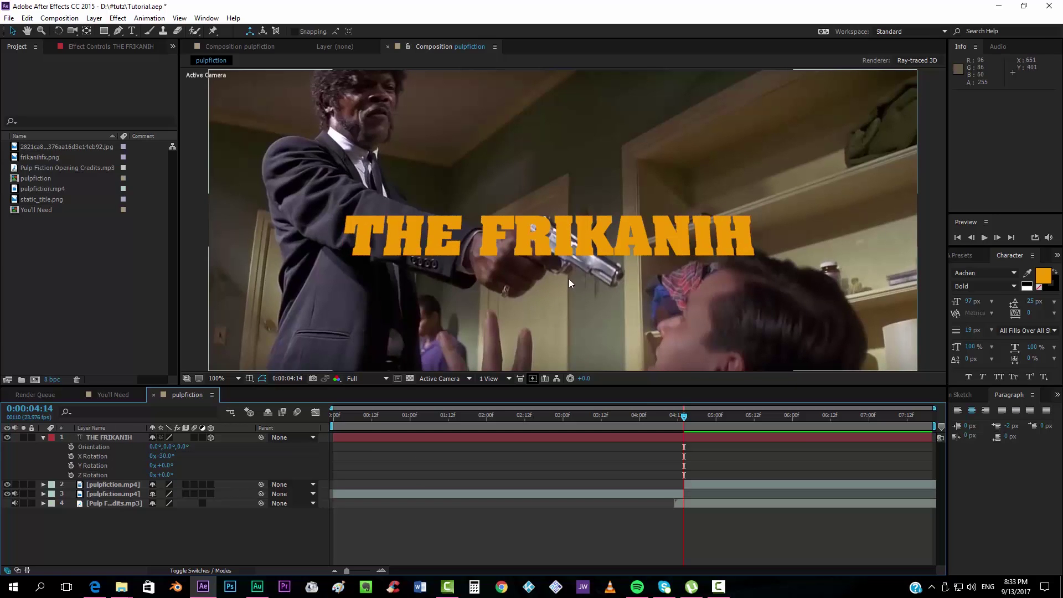
{"action": "mouse_move", "coordinate": [160, 455]}
{"action": "left_mouse_down"}
{"action": "mouse_move", "coordinate": [177, 456]}
{"action": "mouse_move", "coordinate": [166, 455]}
{"action": "left_mouse_up"}
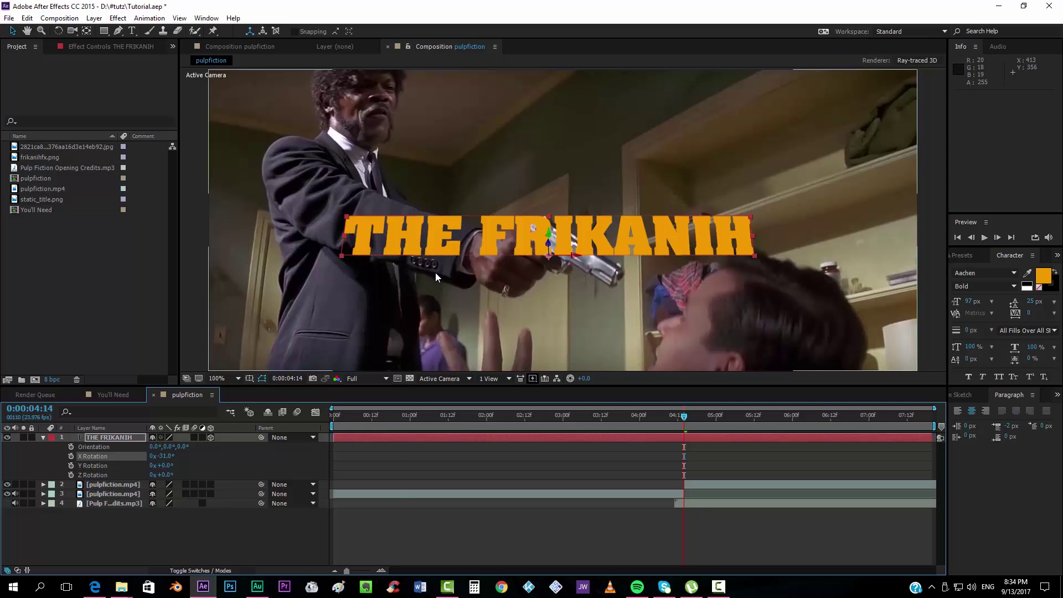
{"action": "left_click", "coordinate": [390, 463]}
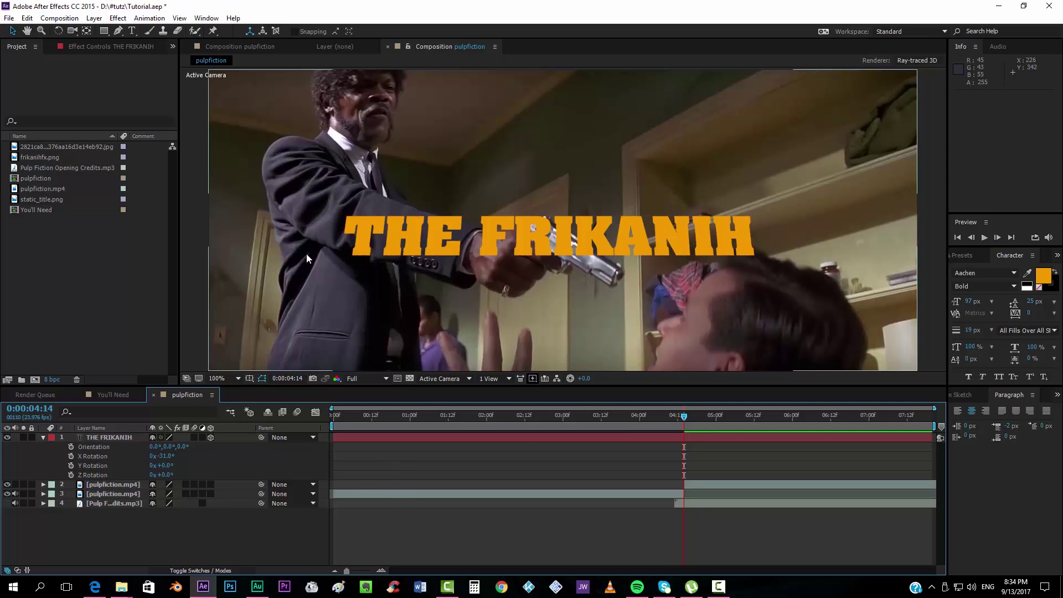
- Duplicate the tilted THE FRIKANIH title layer
{"action": "left_click", "coordinate": [99, 437]}
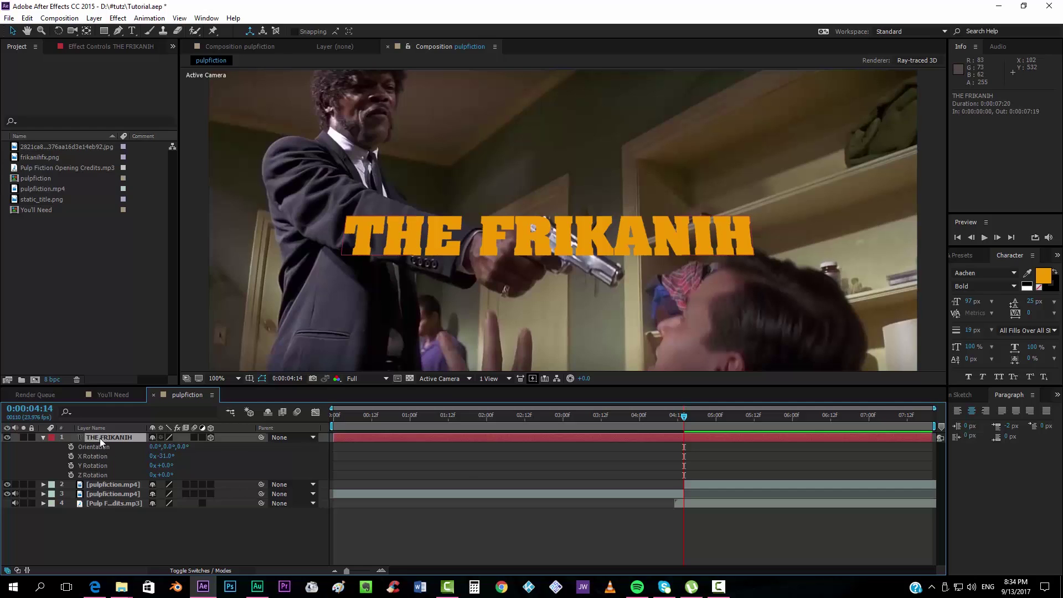
{"action": "key", "text": "ctrl+d"}
- Hide the upper title copy and make the original layer's text black by swapping its fill and stroke colours
{"action": "left_click", "coordinate": [104, 446]}
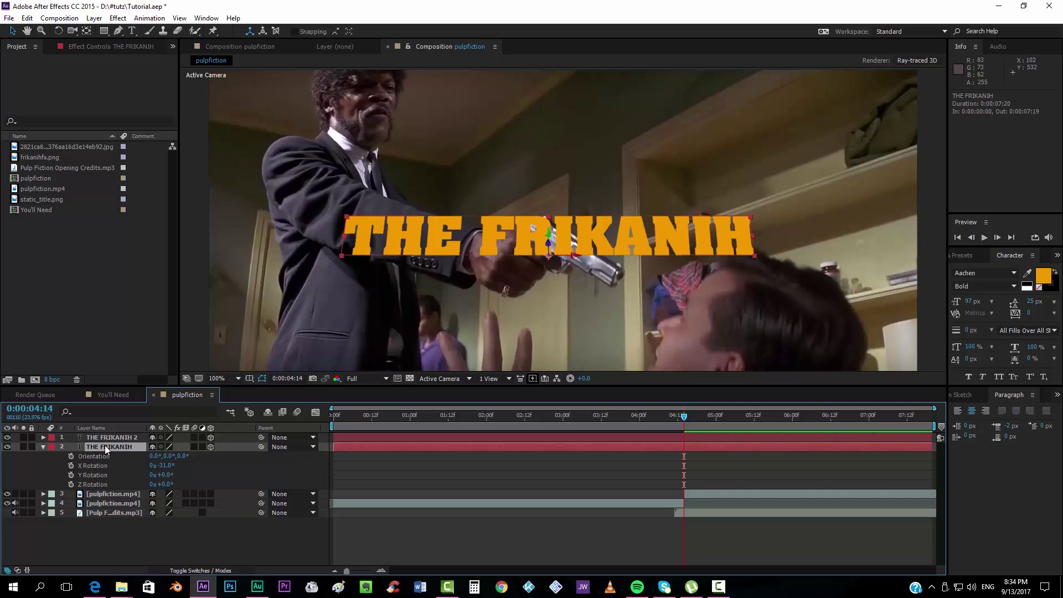
{"action": "left_click", "coordinate": [7, 437]}
{"action": "left_click", "coordinate": [1055, 273]}
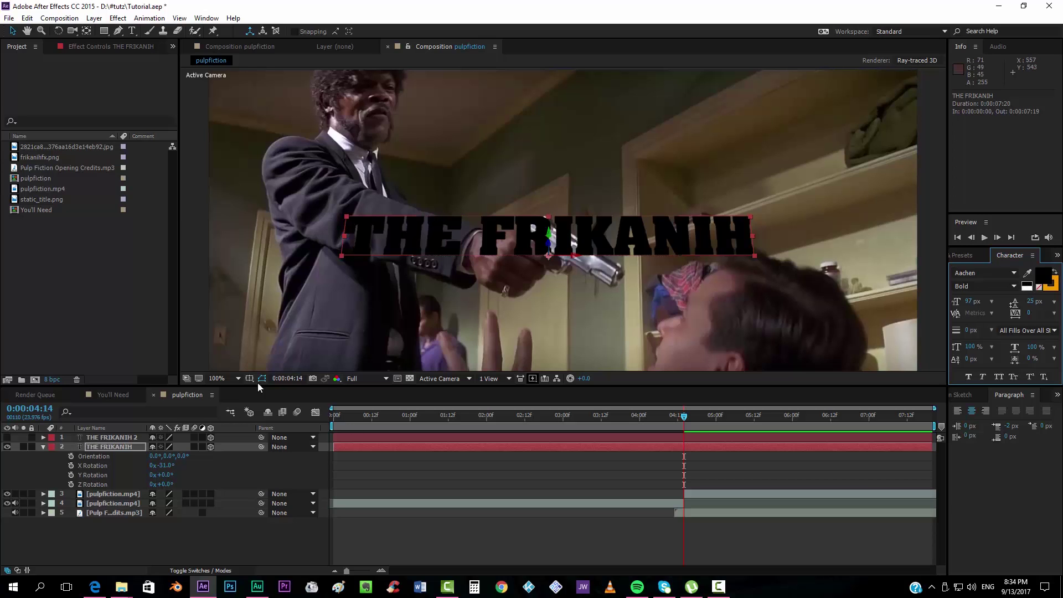
- Choose Ray-traced 3D as the renderer in the advanced settings of the pulpfiction composition
{"action": "left_click", "coordinate": [122, 446]}
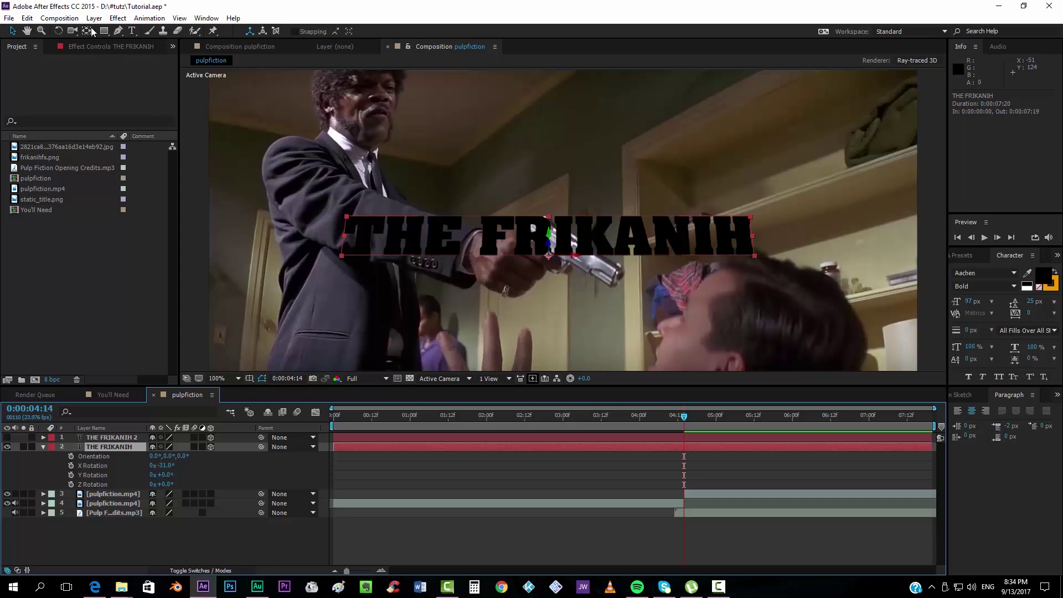
{"action": "left_click", "coordinate": [59, 18]}
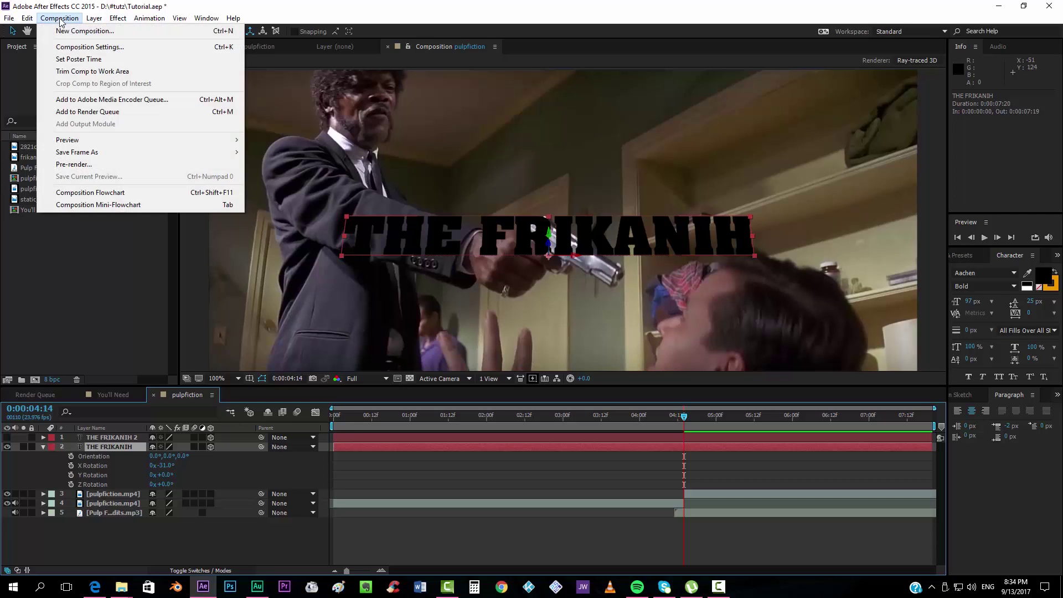
{"action": "left_click", "coordinate": [83, 48]}
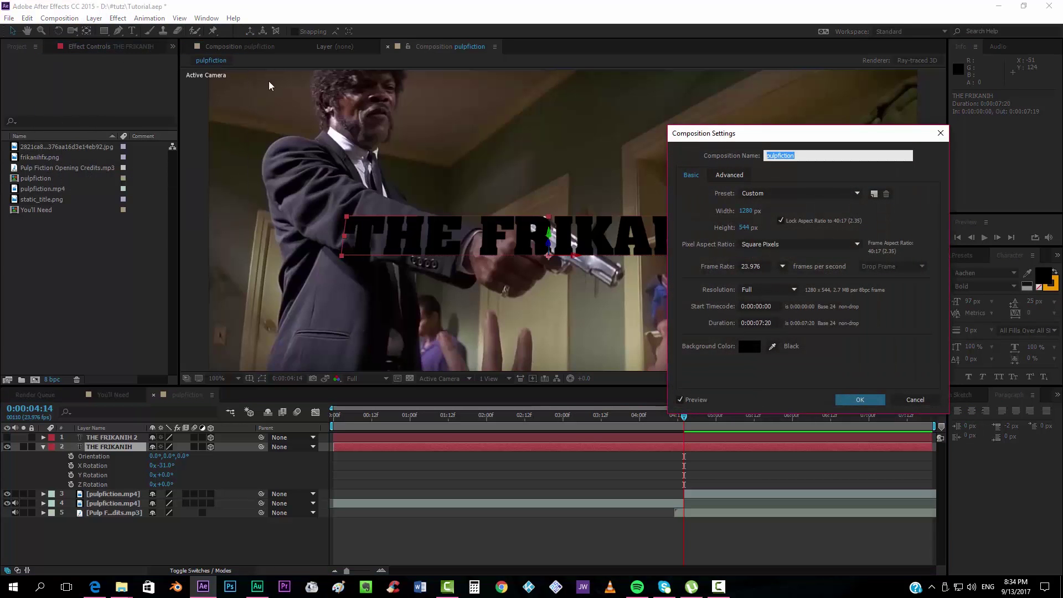
{"action": "left_click", "coordinate": [730, 175]}
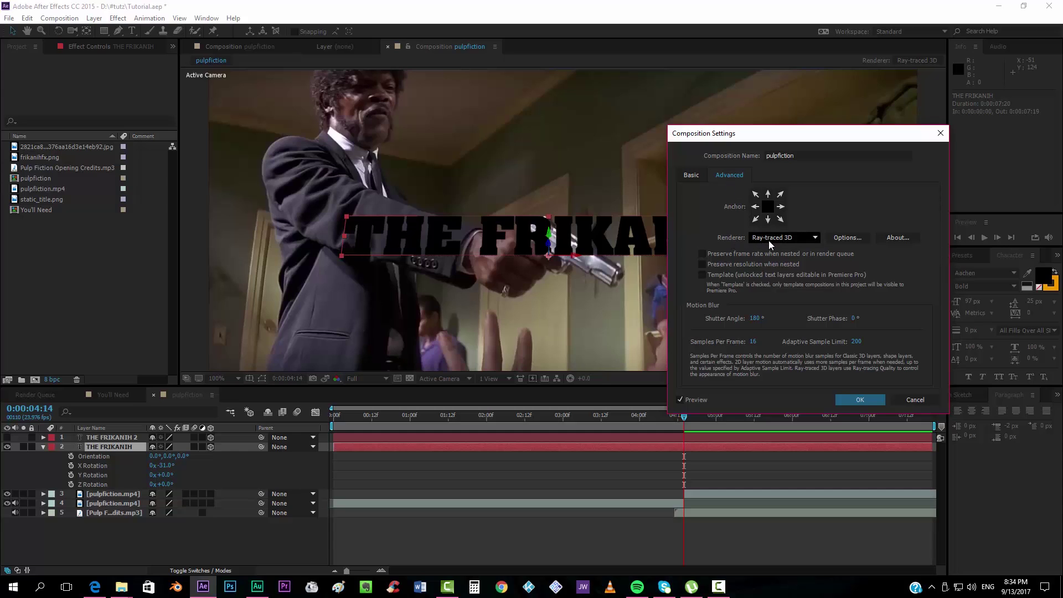
{"action": "left_click", "coordinate": [792, 238]}
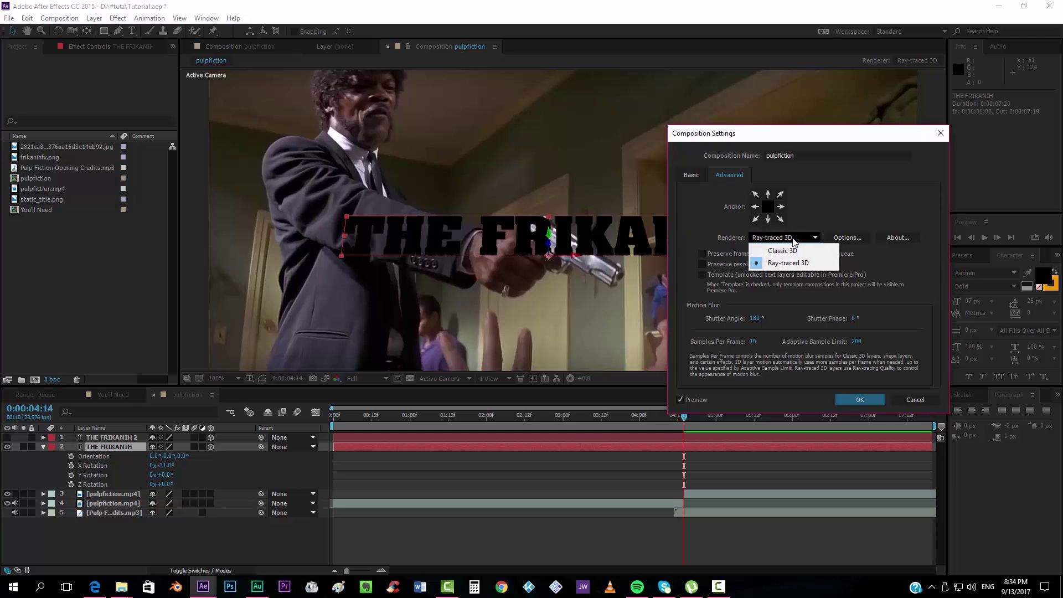
{"action": "left_click", "coordinate": [786, 263]}
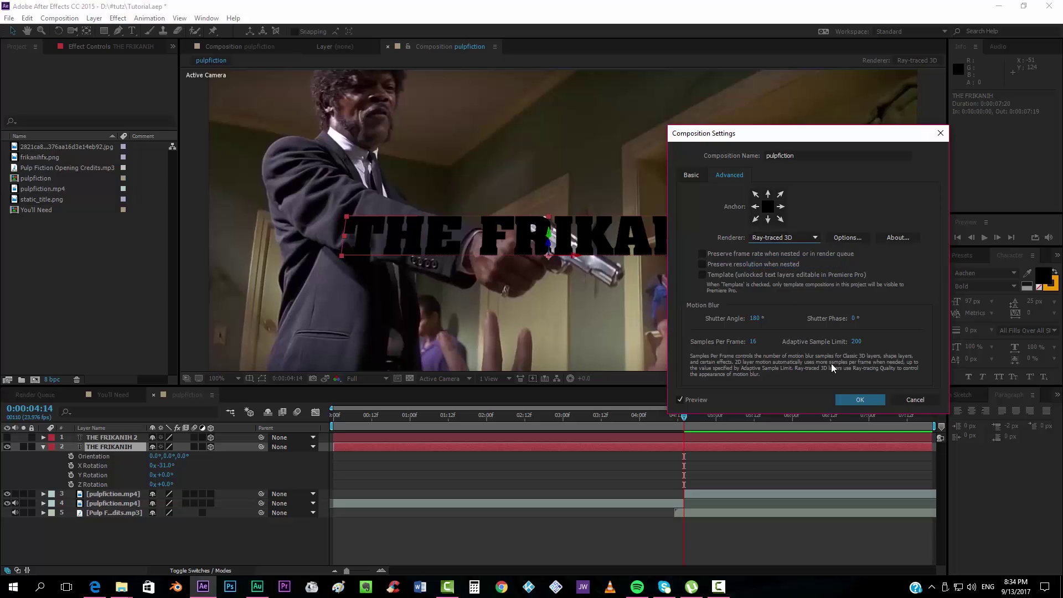
{"action": "left_click", "coordinate": [849, 399]}
- Split both THE FRIKANIH layers at 0:00:04:14 and delete the portions before that time
{"action": "left_click", "coordinate": [42, 444]}
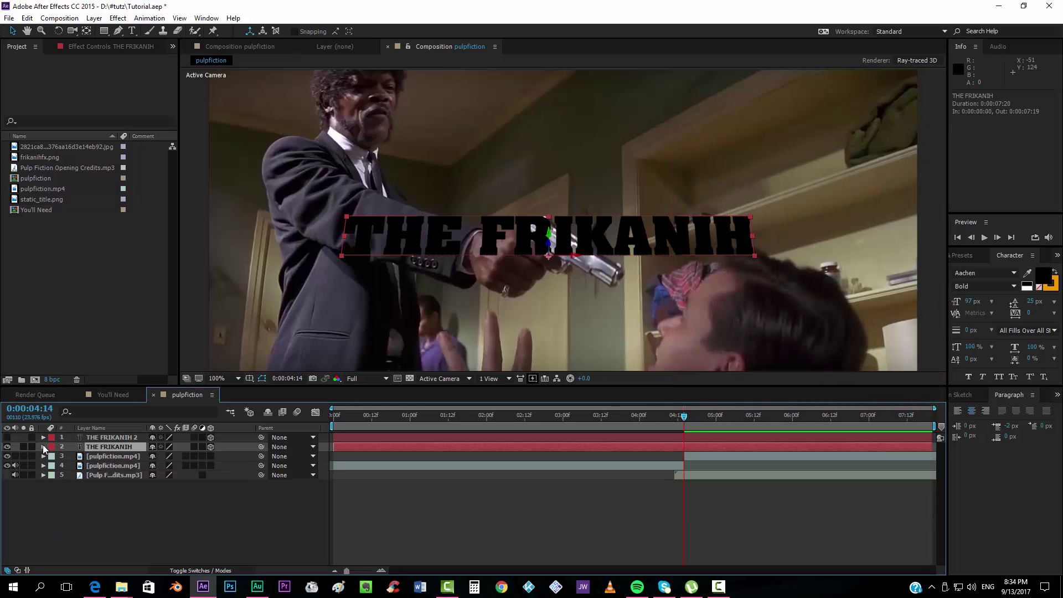
{"action": "left_click", "coordinate": [42, 448]}
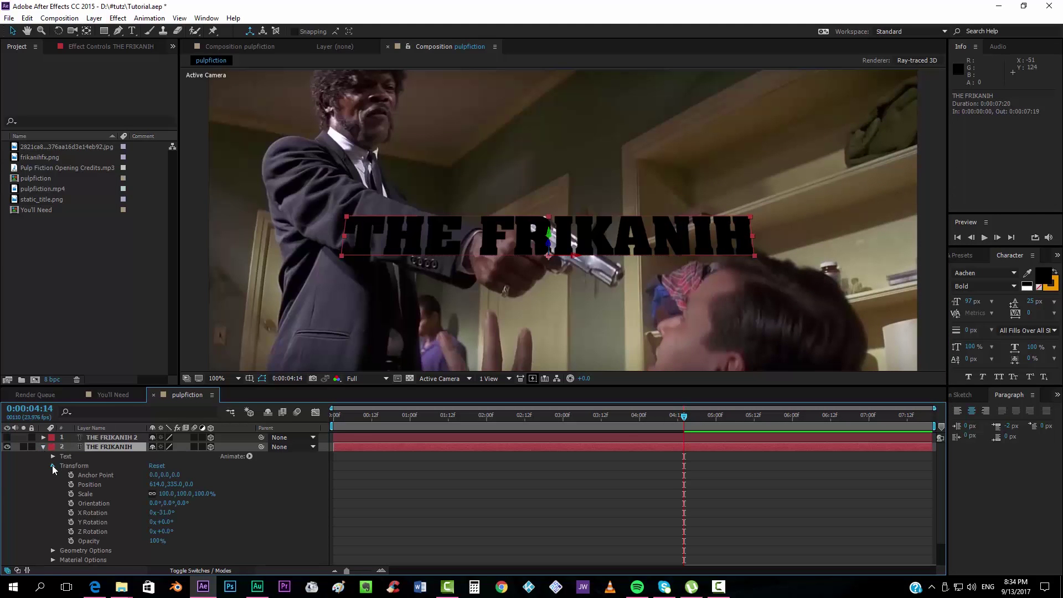
{"action": "left_click", "coordinate": [52, 465]}
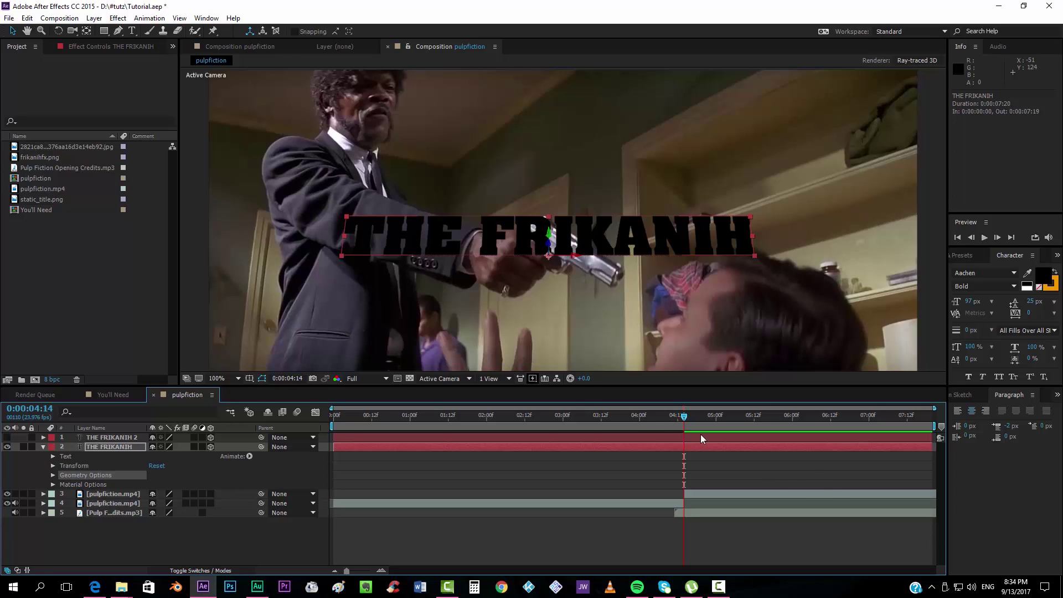
{"action": "left_click", "coordinate": [676, 437], "text": "ctrl"}
{"action": "key", "text": "ctrl+shift+d"}
{"action": "left_click", "coordinate": [666, 465]}
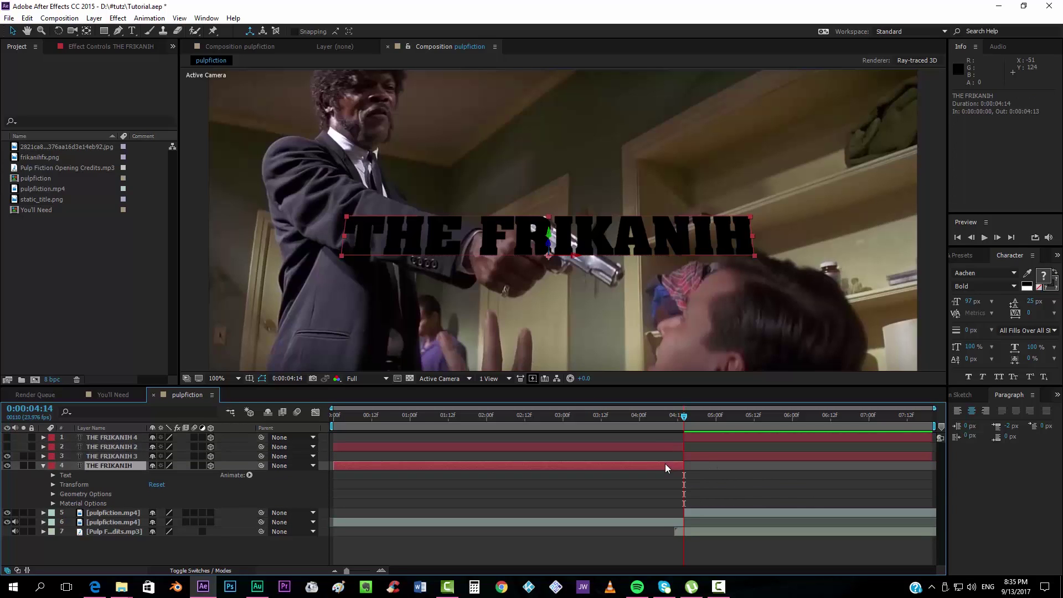
{"action": "left_click", "coordinate": [661, 445], "text": "ctrl"}
{"action": "key", "text": "Delete"}
- Set the extrusion depth of the black THE FRIKANIH layer to 30 in its geometry options
{"action": "left_click", "coordinate": [693, 445]}
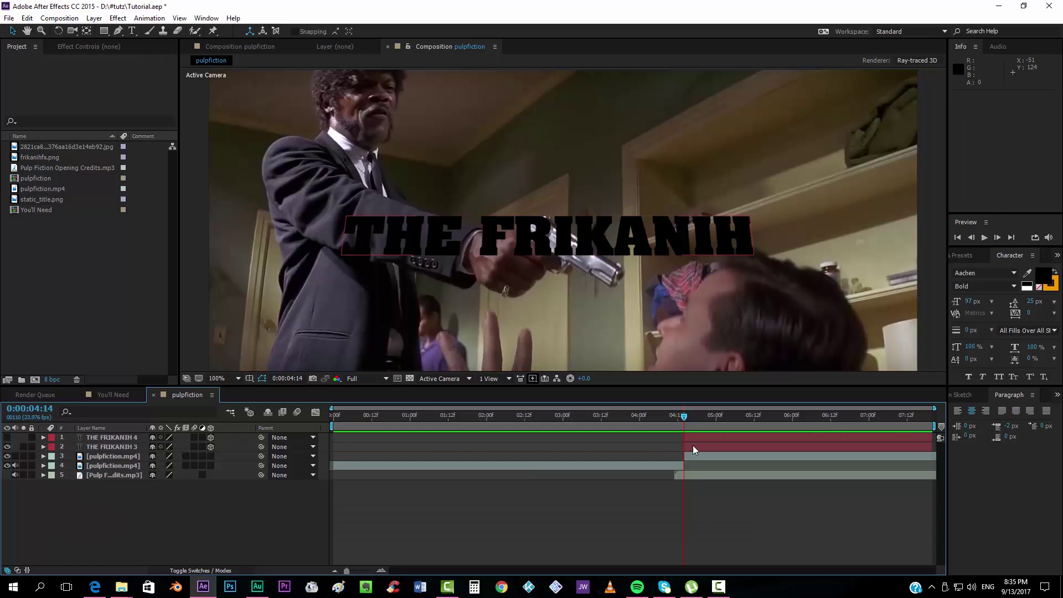
{"action": "left_click", "coordinate": [43, 447]}
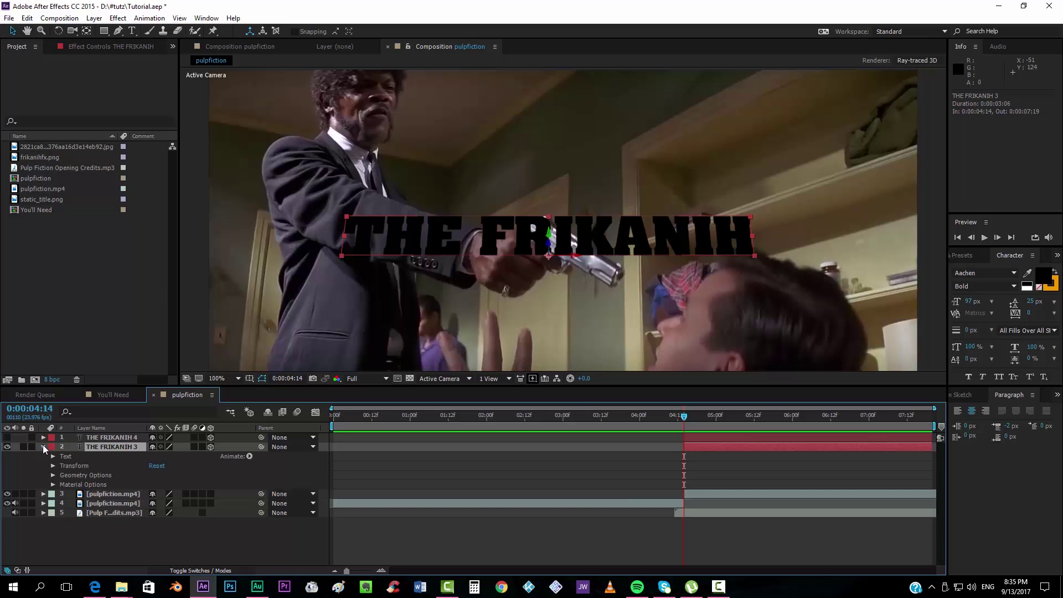
{"action": "left_click", "coordinate": [52, 476]}
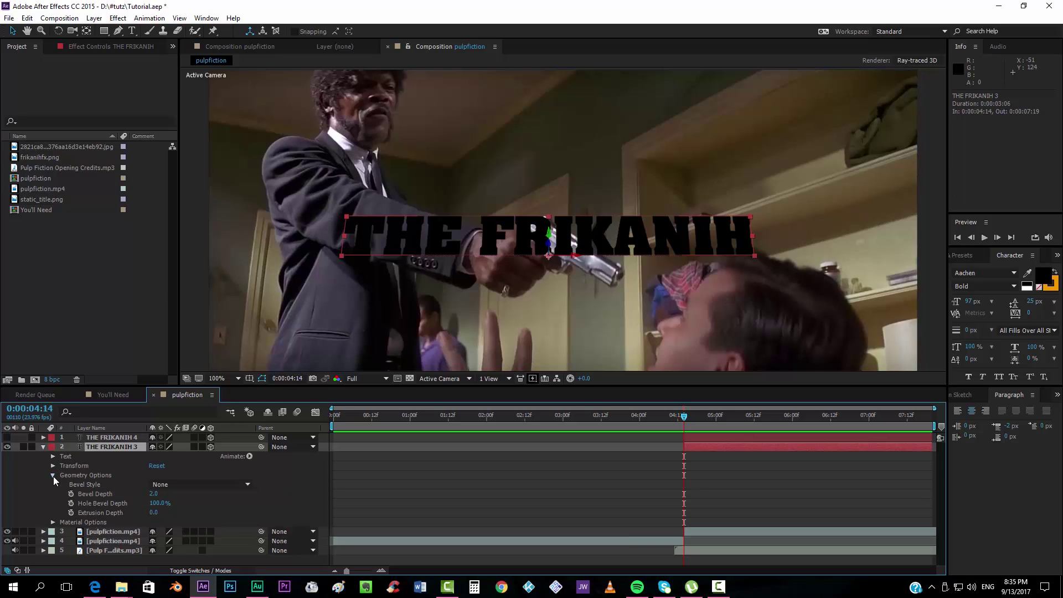
{"action": "left_click", "coordinate": [153, 513]}
{"action": "type", "text": "30"}
{"action": "key", "text": "Return"}
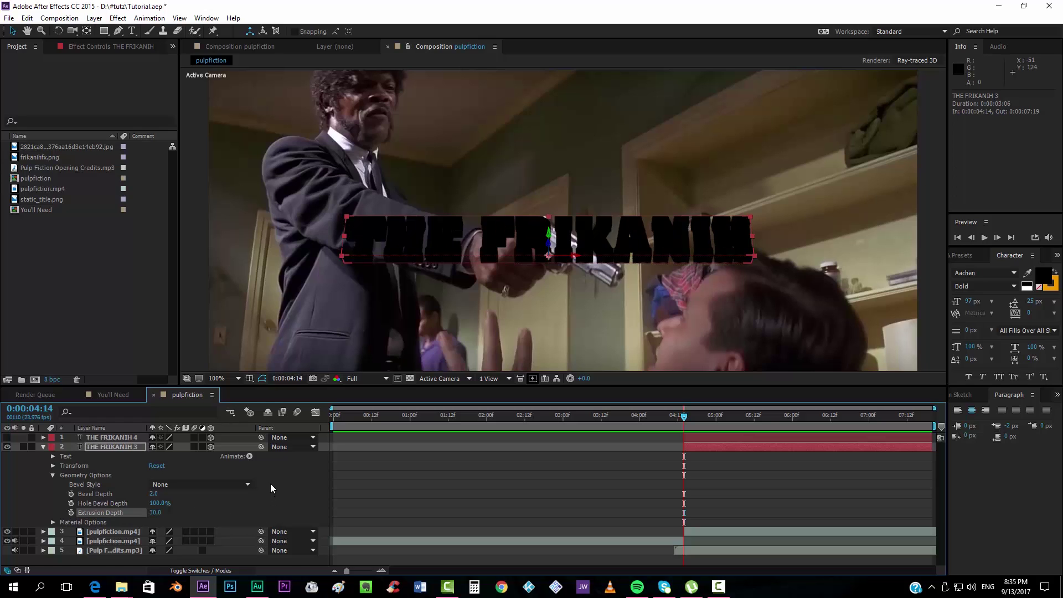
- Show the orange THE FRIKANIH layer and bring it in front of the black one with a Z position of -4
{"action": "left_click", "coordinate": [6, 438]}
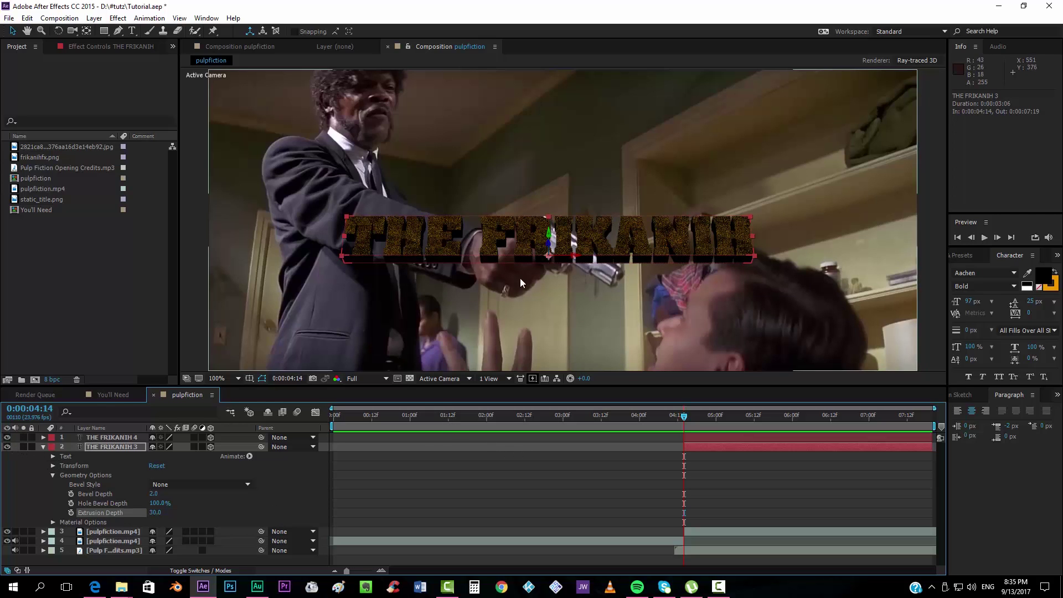
{"action": "left_click", "coordinate": [119, 437]}
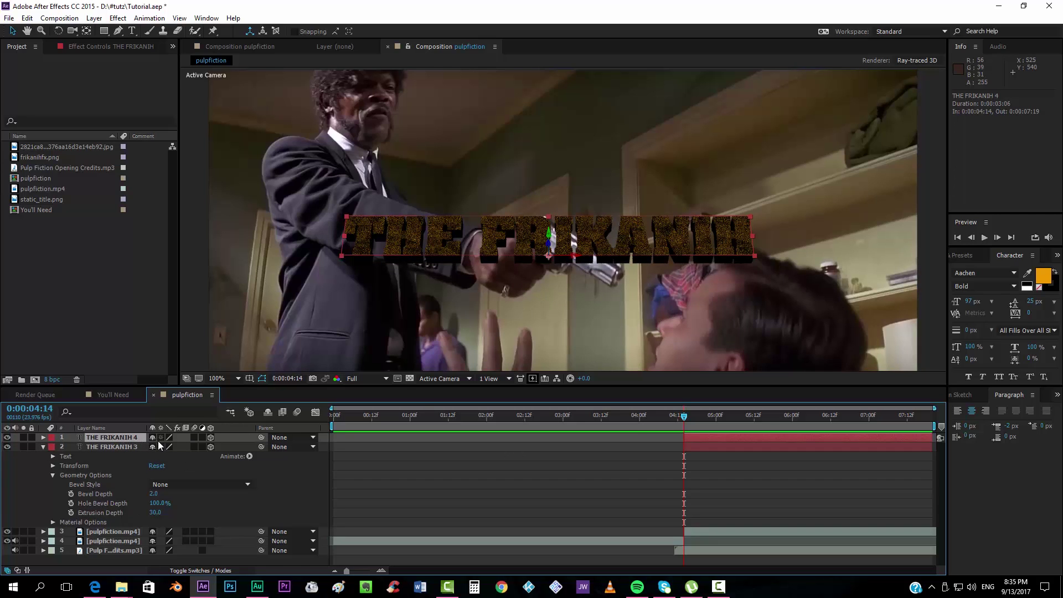
{"action": "key", "text": "p"}
{"action": "left_click_drag", "start_coordinate": [188, 447], "coordinate": [187, 446]}
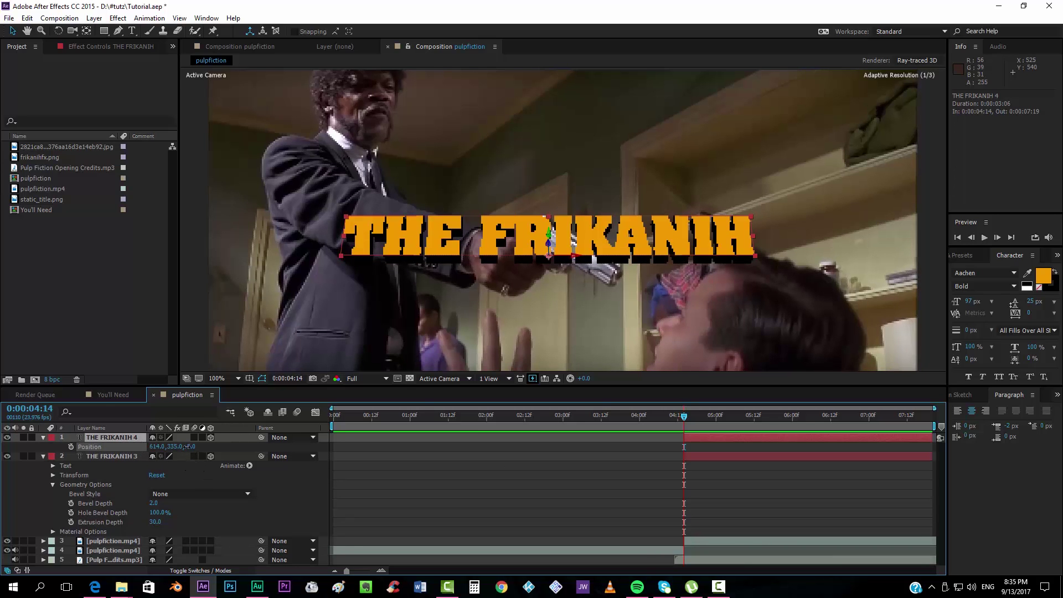
{"action": "left_click", "coordinate": [308, 487]}
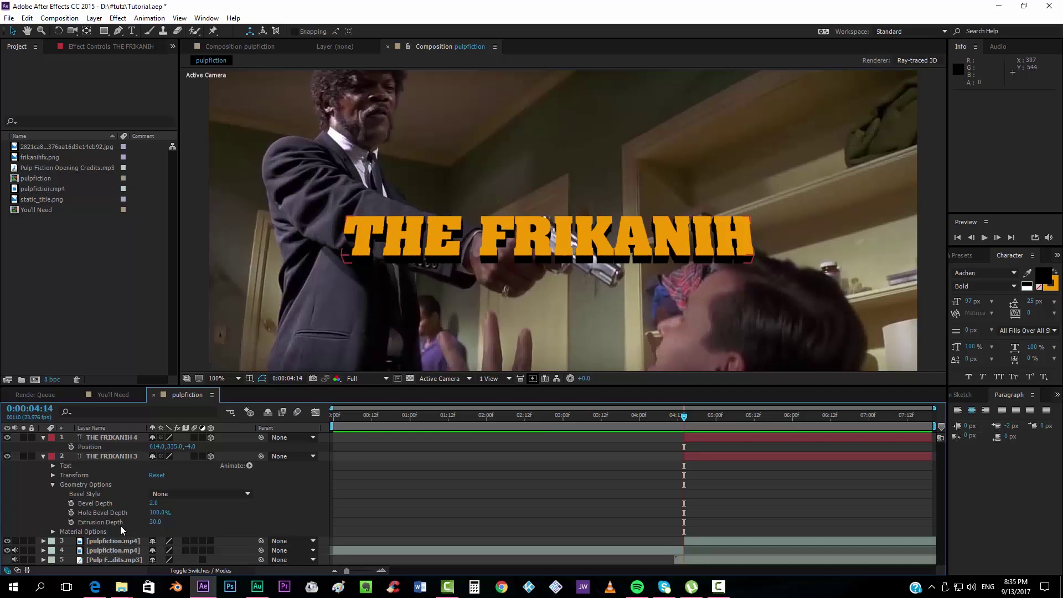
- Set the black title layer's extrusion depth to 40 and collapse both title layers' properties
{"action": "left_click", "coordinate": [155, 521]}
{"action": "key", "text": "Return"}
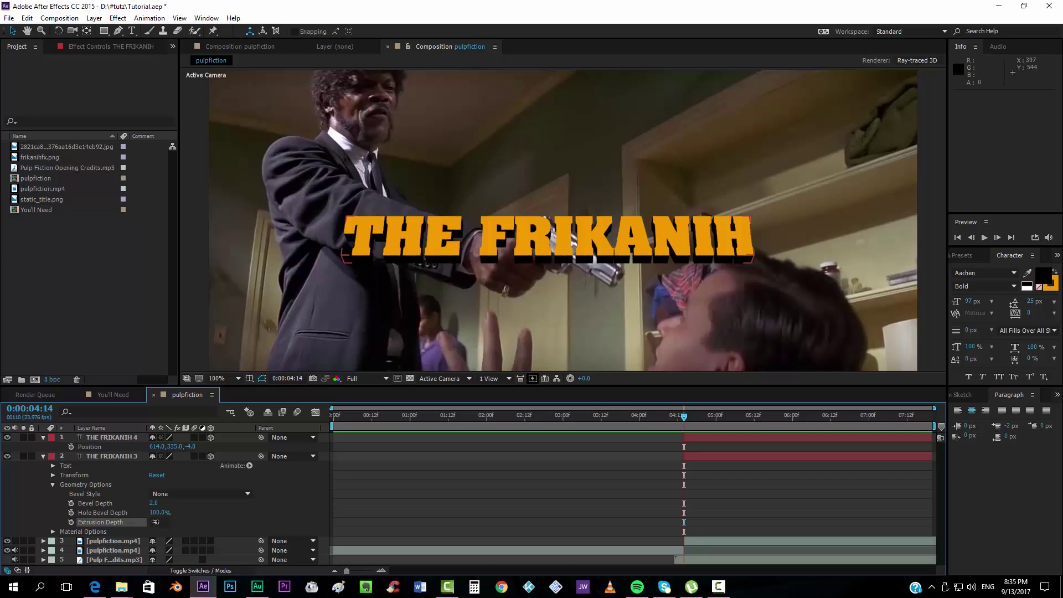
{"action": "left_click", "coordinate": [421, 499]}
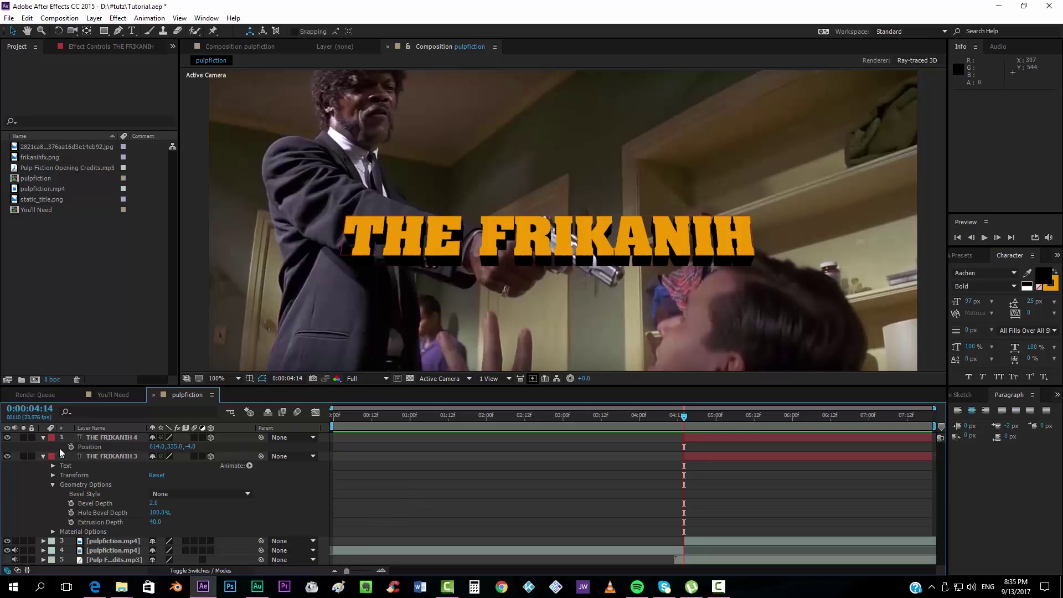
{"action": "left_click", "coordinate": [43, 457]}
{"action": "left_click", "coordinate": [42, 437]}
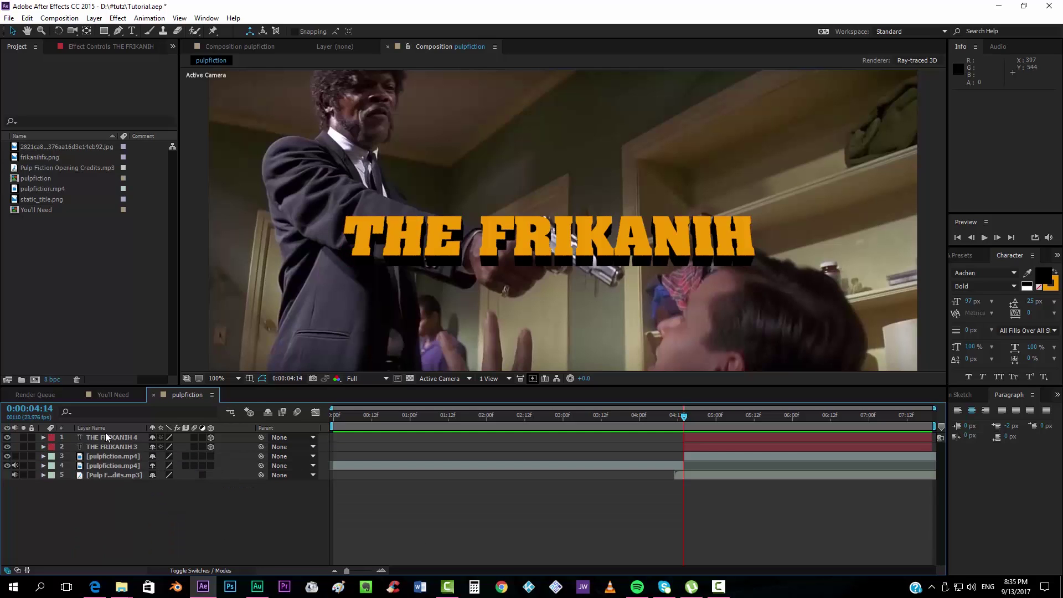
- Add a text layer reading "Directed by" above the THE FRIKANIH title
{"action": "left_click", "coordinate": [133, 31]}
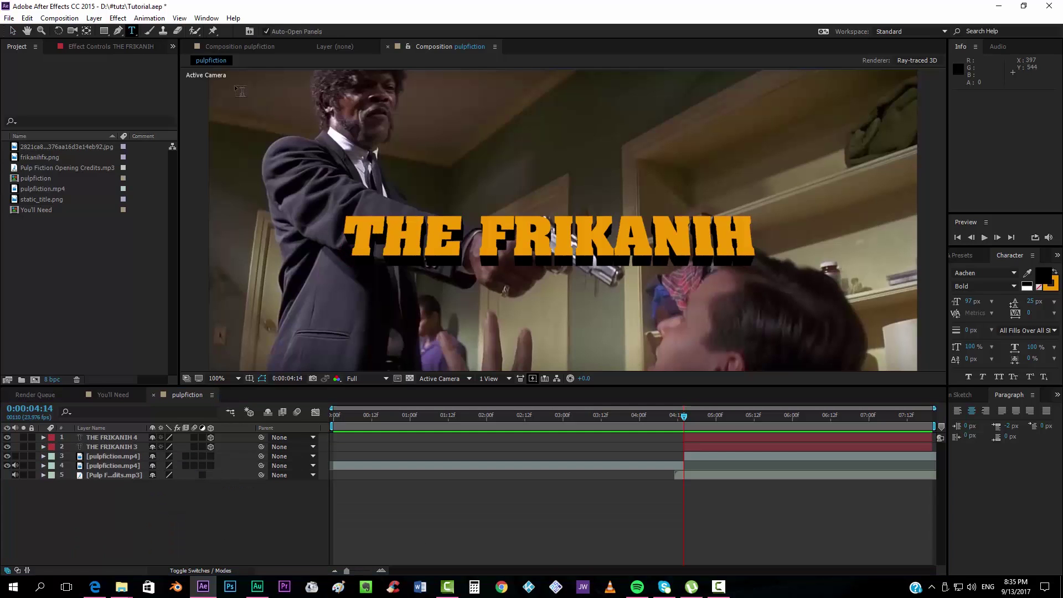
{"action": "left_click", "coordinate": [546, 194]}
{"action": "type", "text": "Di"}
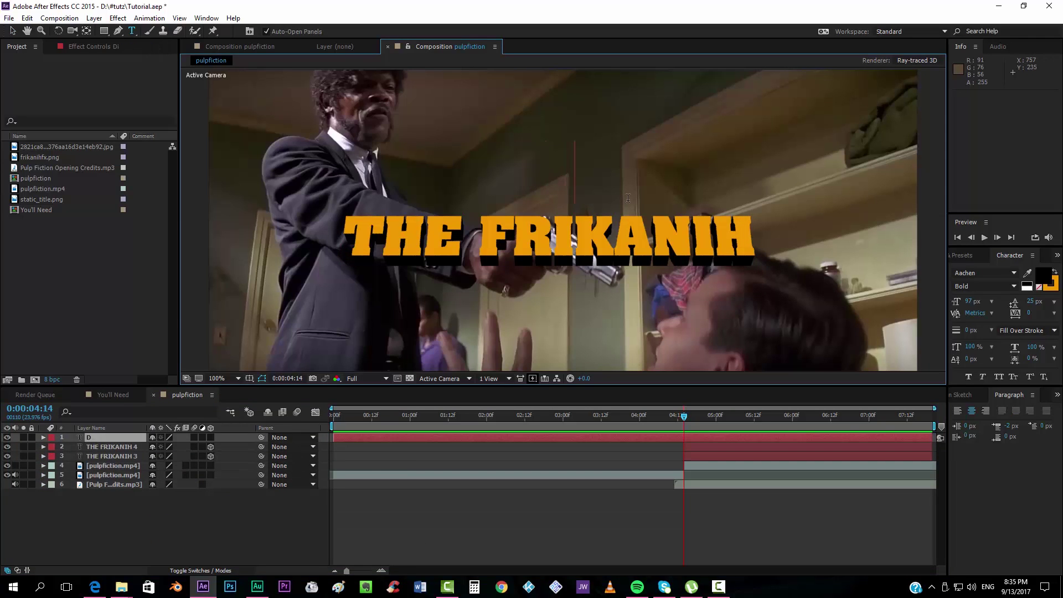
{"action": "type", "text": "rected by"}
- Make the "Directed by" text orange at 27 px and move it down to sit just above THE FRIKANIH
{"action": "key", "text": "ctrl+a"}
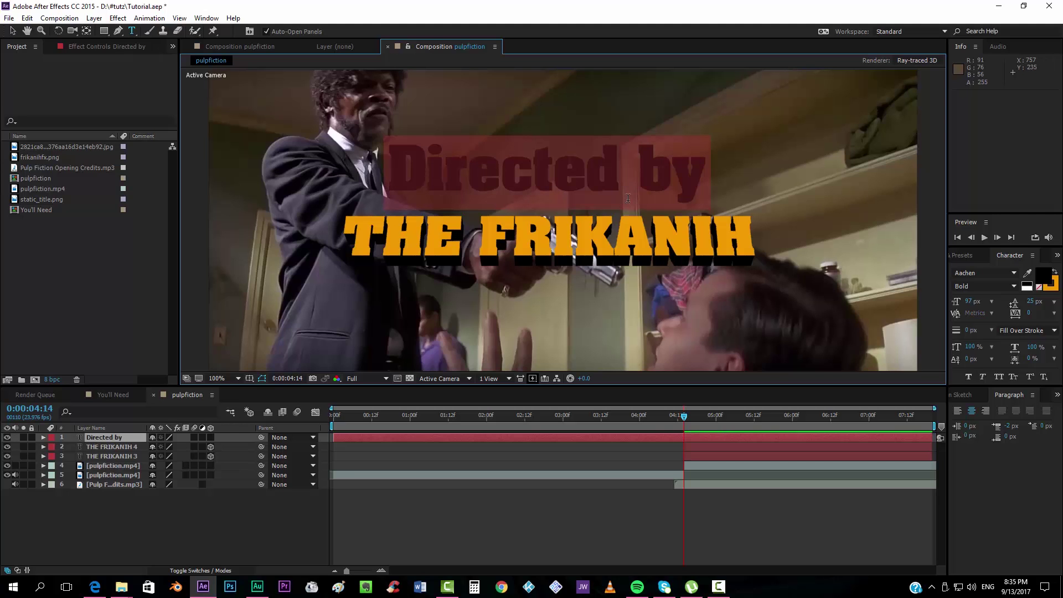
{"action": "left_click", "coordinate": [1055, 272]}
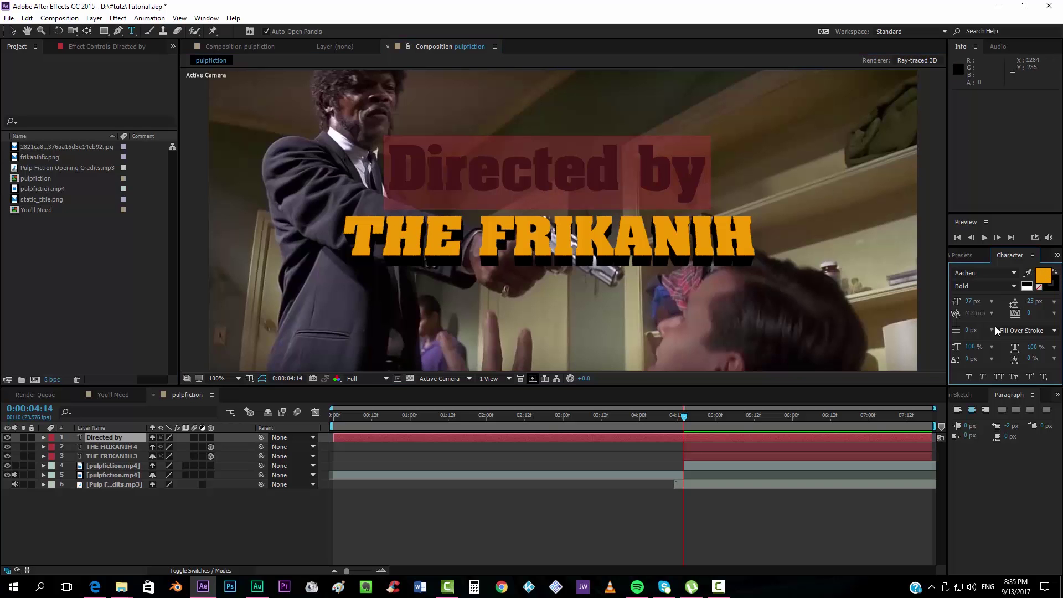
{"action": "left_click_drag", "start_coordinate": [969, 302], "coordinate": [929, 299]}
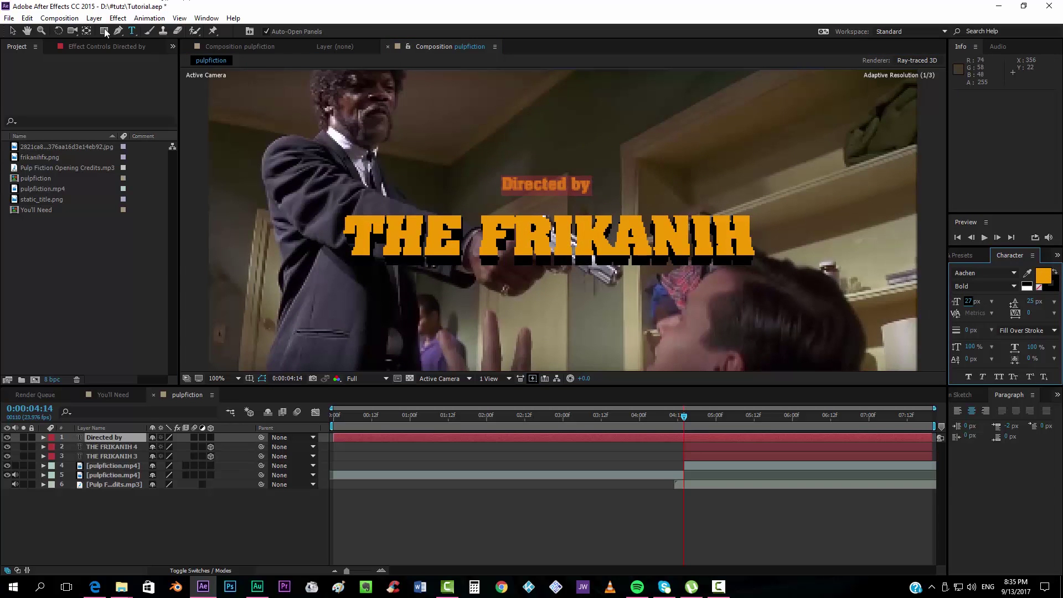
{"action": "left_click", "coordinate": [13, 32]}
{"action": "left_click_drag", "start_coordinate": [566, 184], "coordinate": [567, 200]}
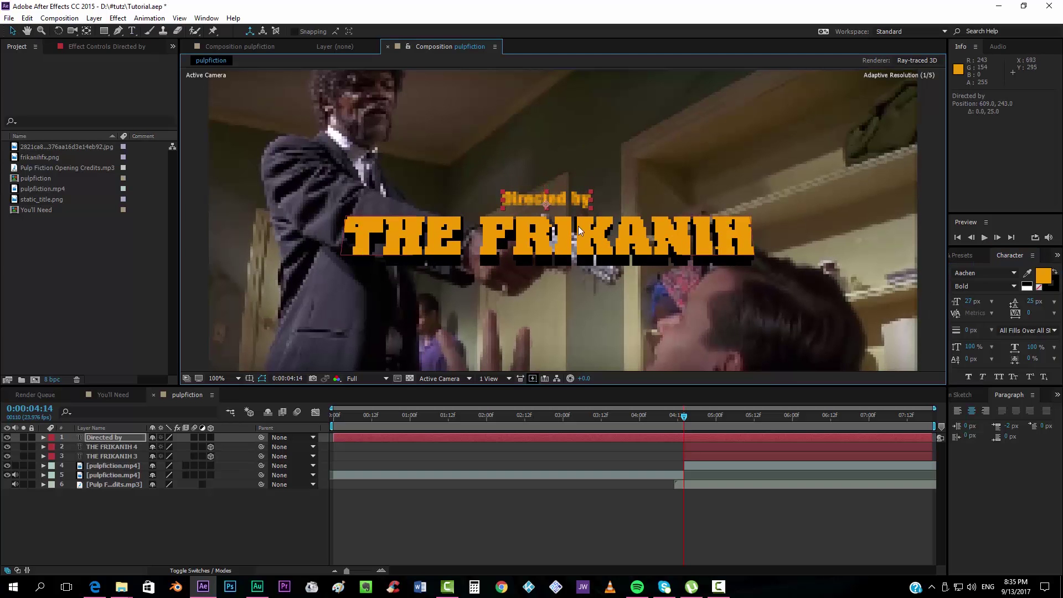
- Split the "Directed by" layer at 0:00:04:14 and delete its earlier part
{"action": "left_click", "coordinate": [692, 440]}
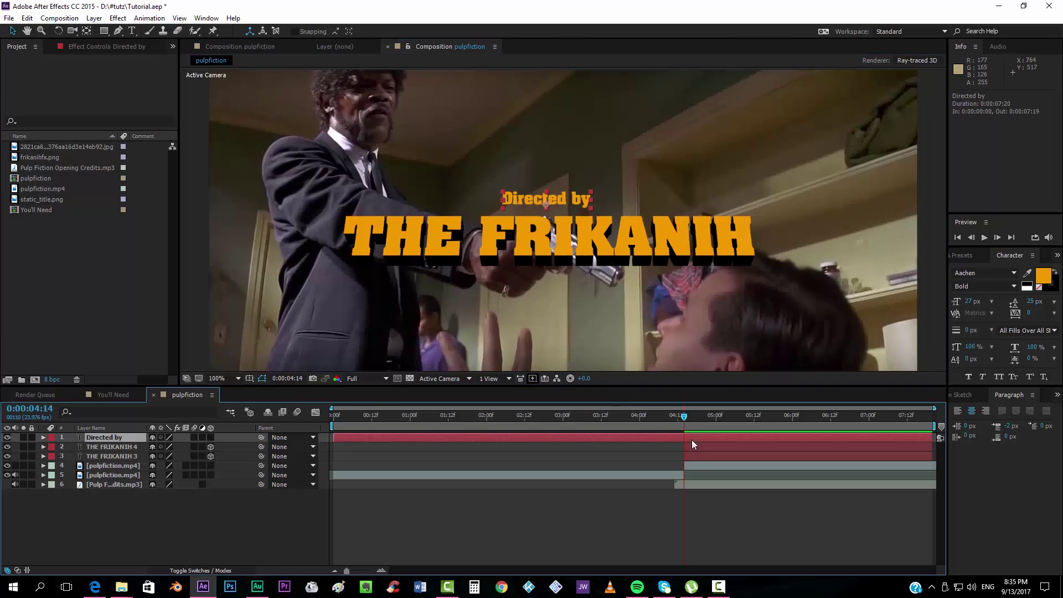
{"action": "key", "text": "ctrl+shift+d"}
{"action": "left_click", "coordinate": [672, 446]}
{"action": "key", "text": "Delete"}
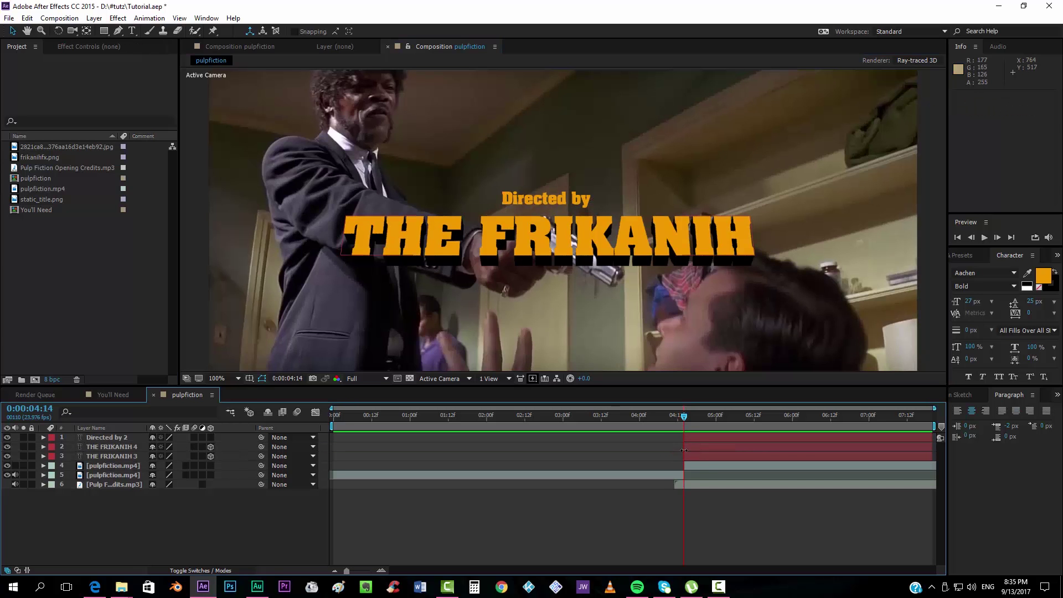
- Pre-compose the "Directed by" layer and both THE FRIKANIH layers into a new composition named title
{"action": "left_click", "coordinate": [693, 437]}
{"action": "left_click", "coordinate": [694, 457], "text": "shift"}
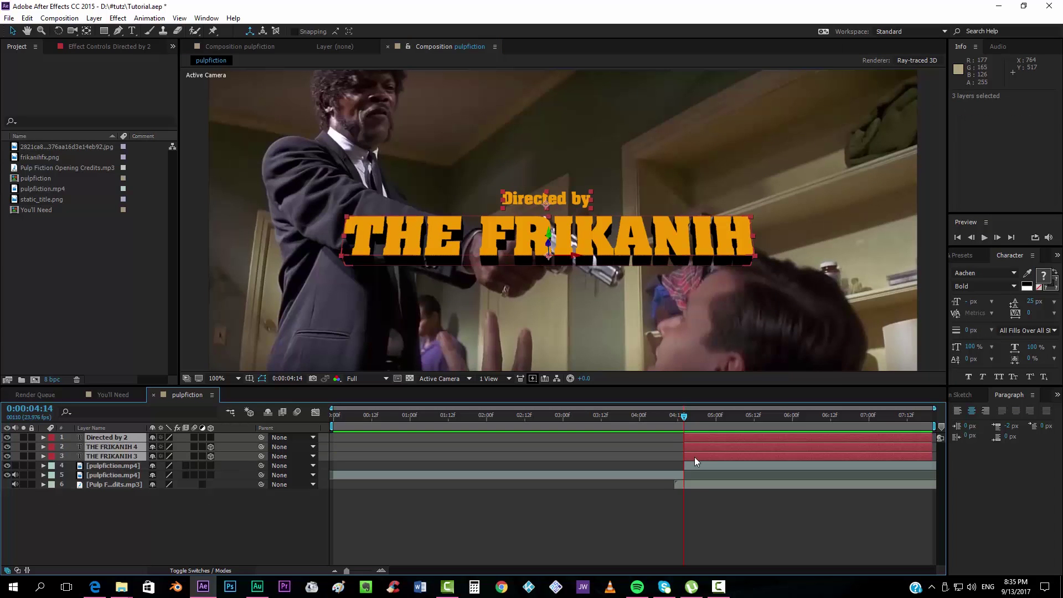
{"action": "right_click", "coordinate": [694, 457]}
{"action": "left_click", "coordinate": [728, 355]}
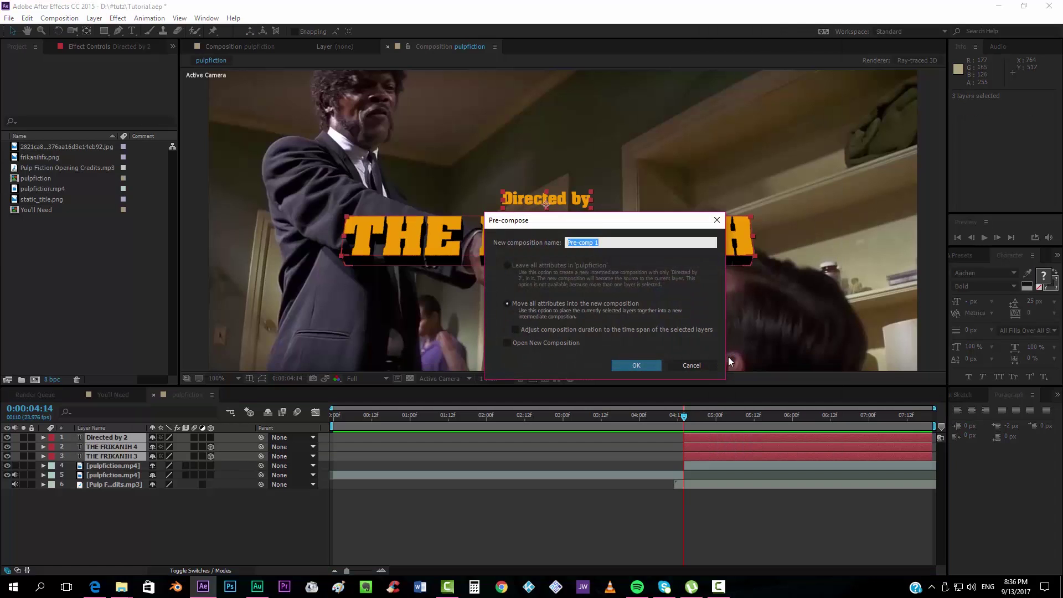
{"action": "type", "text": "title"}
{"action": "key", "text": "Return"}
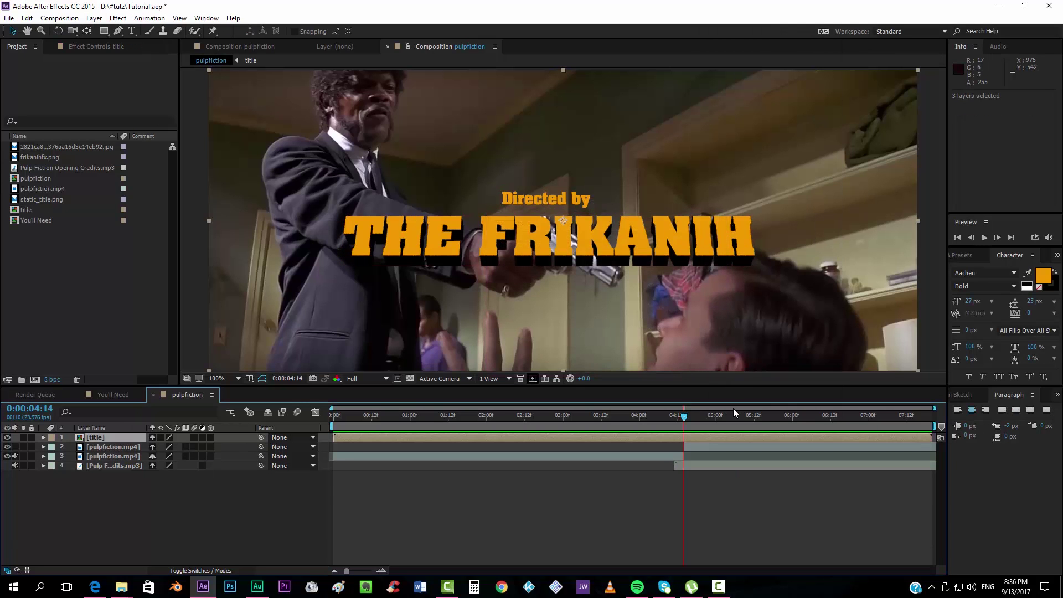
- Split the title pre-composition layer at 0:00:04:14 and delete the part before it
{"action": "key", "text": "ctrl+d"}
{"action": "left_click", "coordinate": [675, 448]}
{"action": "key", "text": "Delete"}
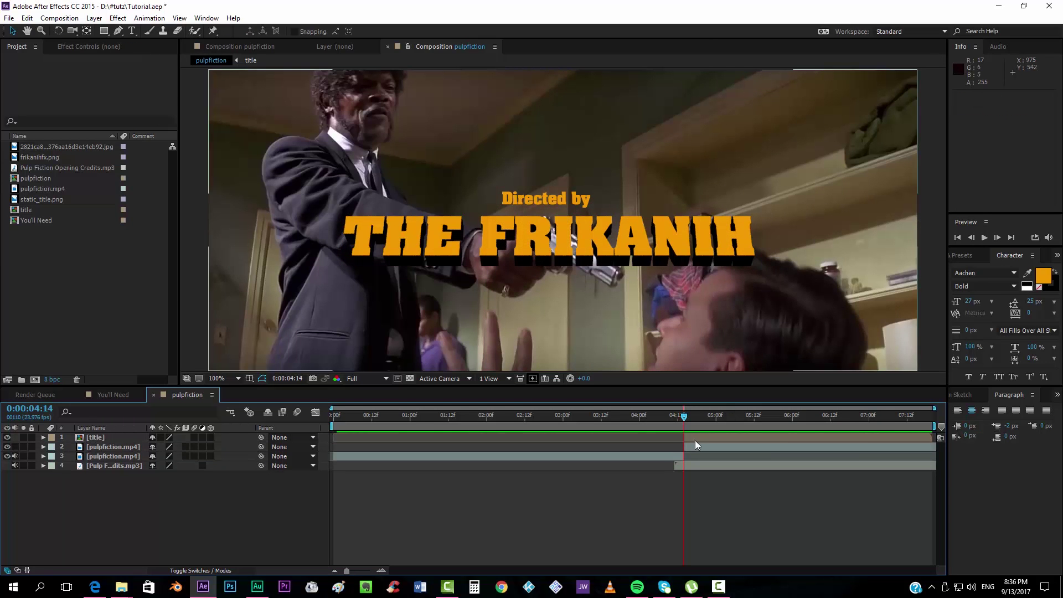
- Add a Stroke layer style to the title layer and set its colour to black (000000)
{"action": "left_click", "coordinate": [695, 439]}
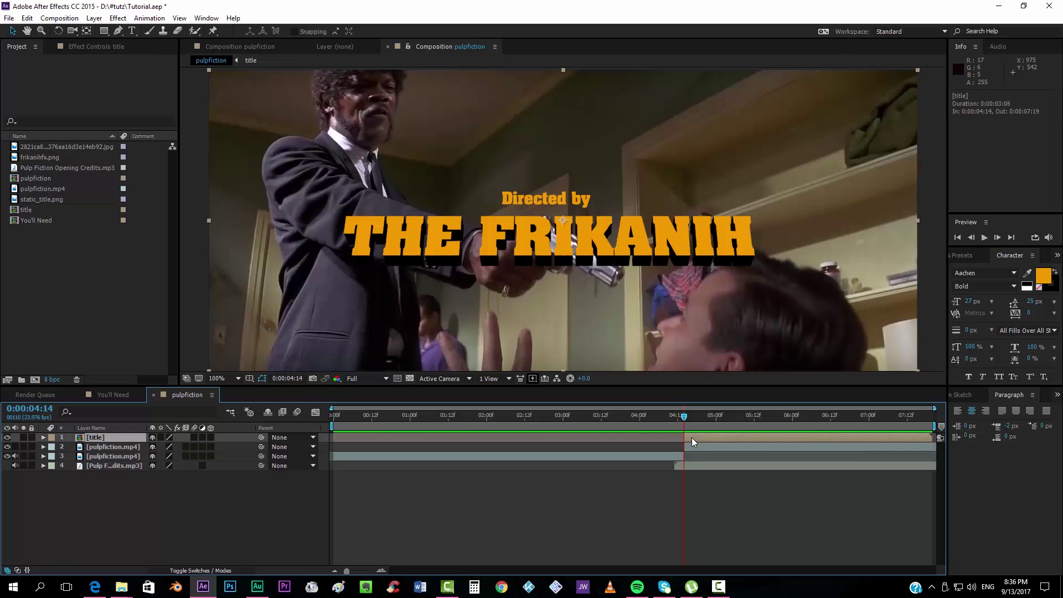
{"action": "right_click", "coordinate": [689, 439]}
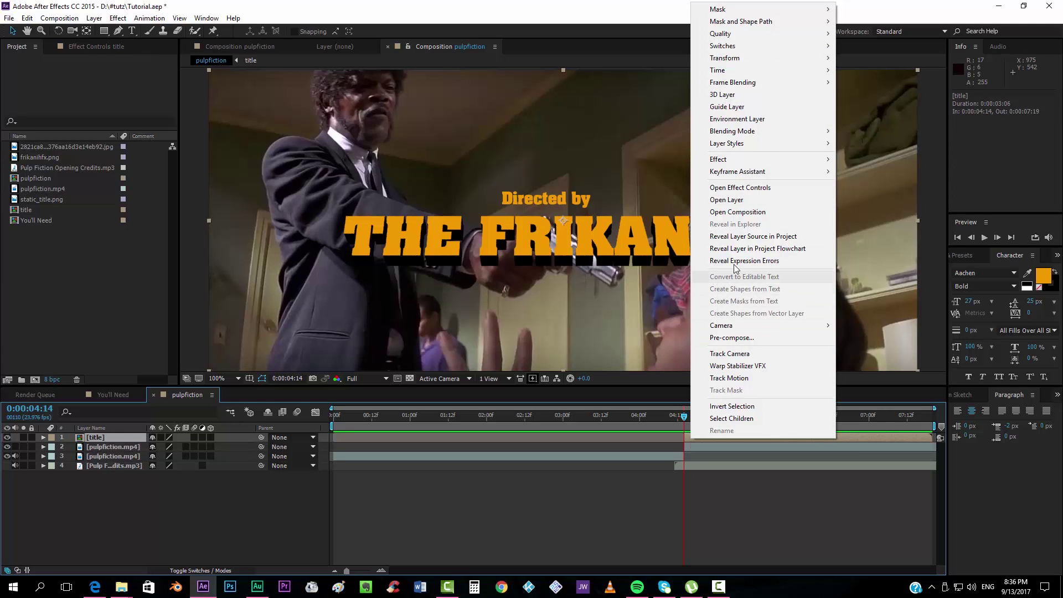
{"action": "mouse_move", "coordinate": [752, 144]}
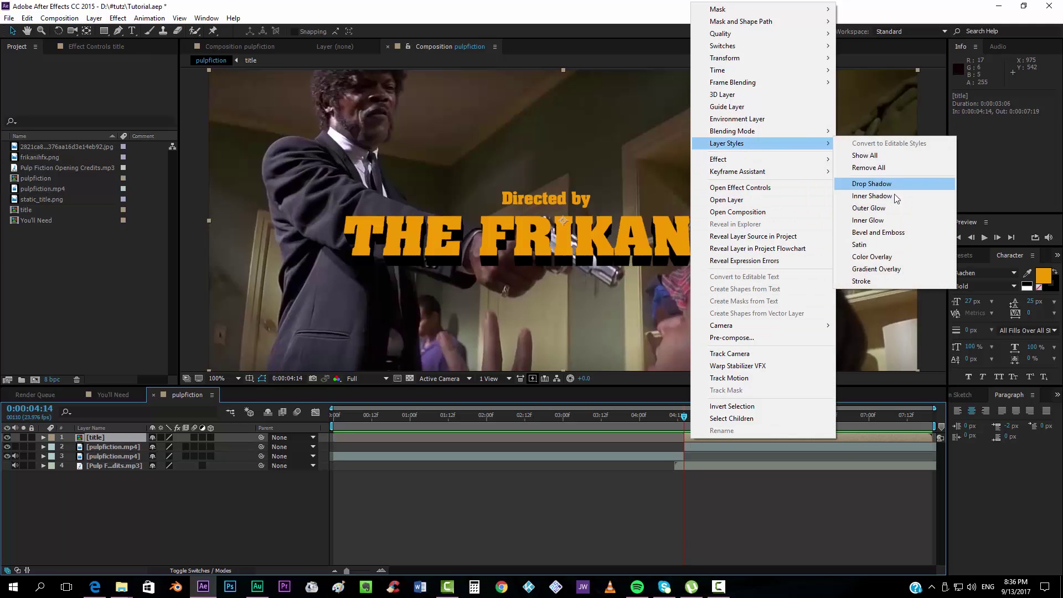
{"action": "left_click", "coordinate": [875, 282]}
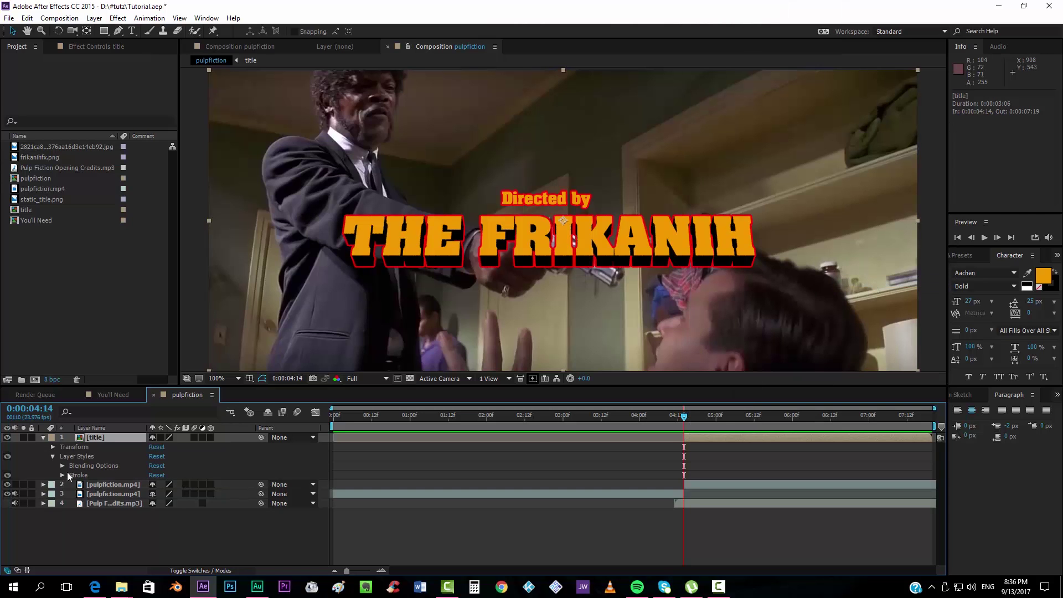
{"action": "left_click", "coordinate": [62, 475]}
{"action": "left_click", "coordinate": [155, 494]}
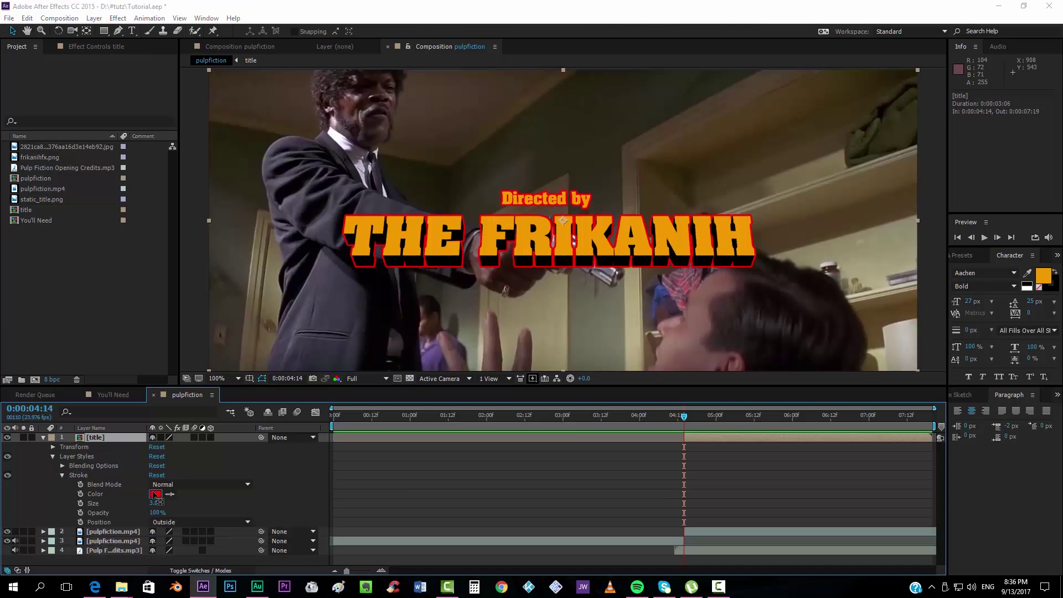
{"action": "type", "text": "000000"}
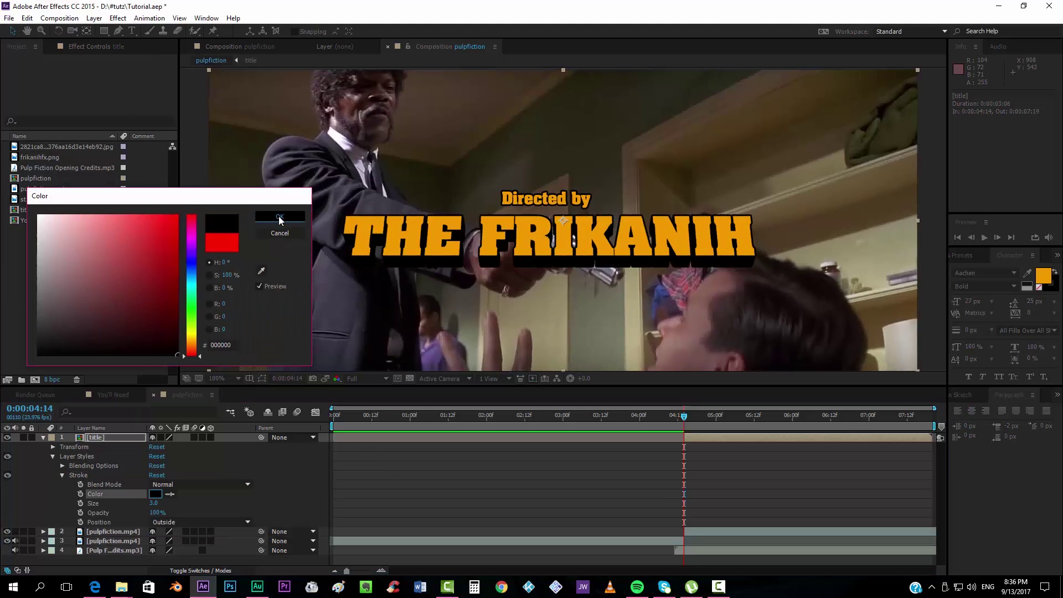
{"action": "left_click", "coordinate": [281, 217]}
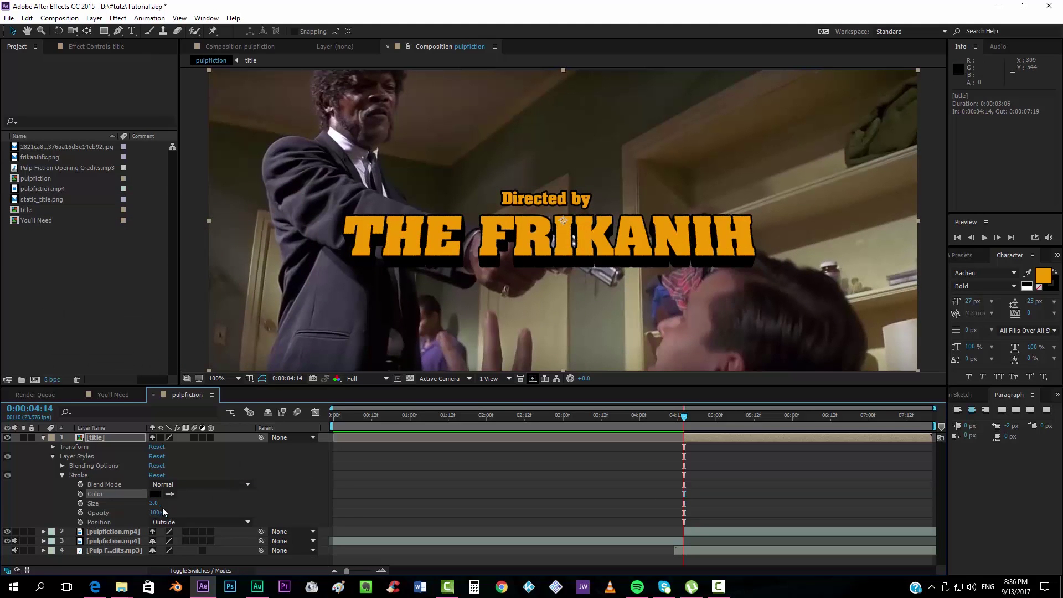
- Try stroke sizes of 5 and 4 on the title layer, and set the size back to 3
{"action": "left_click", "coordinate": [153, 503]}
{"action": "type", "text": "5"}
{"action": "key", "text": "Return"}
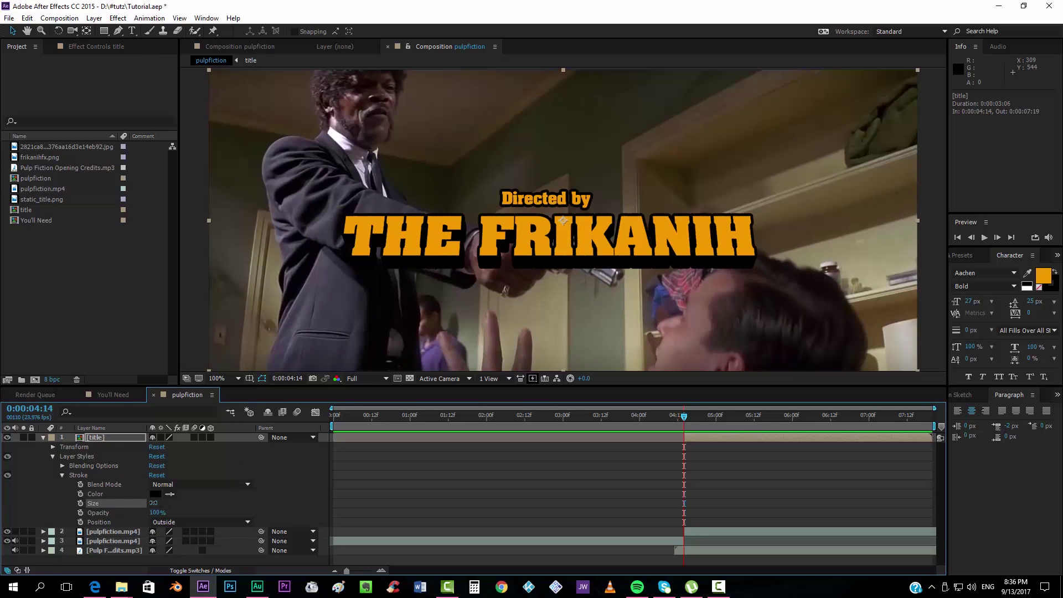
{"action": "left_click", "coordinate": [154, 502]}
{"action": "type", "text": "4"}
{"action": "key", "text": "Return"}
{"action": "left_click", "coordinate": [155, 503]}
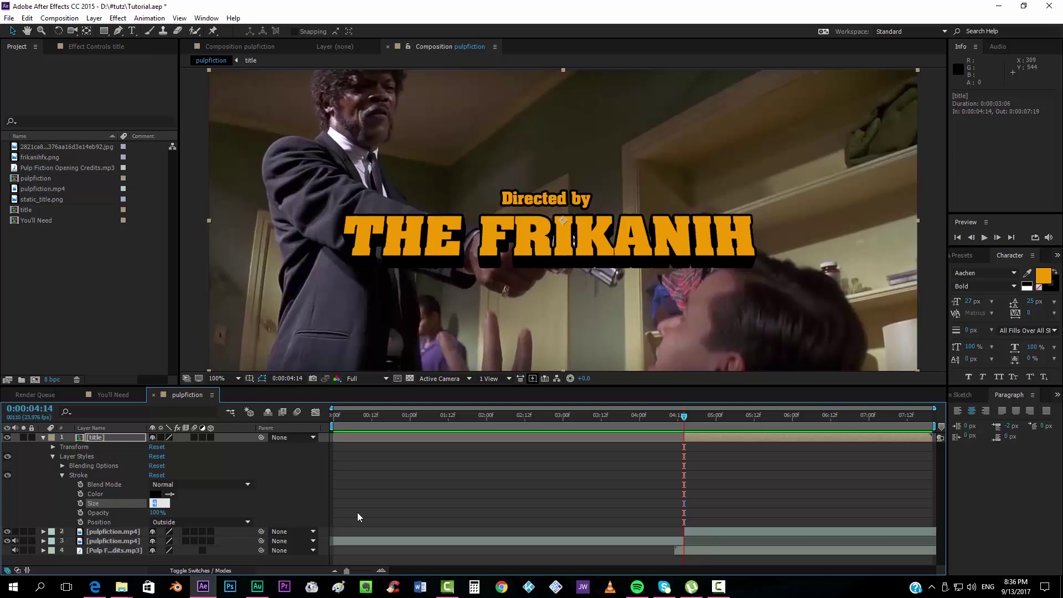
{"action": "type", "text": "3"}
{"action": "key", "text": "Return"}
{"action": "left_click", "coordinate": [415, 500]}
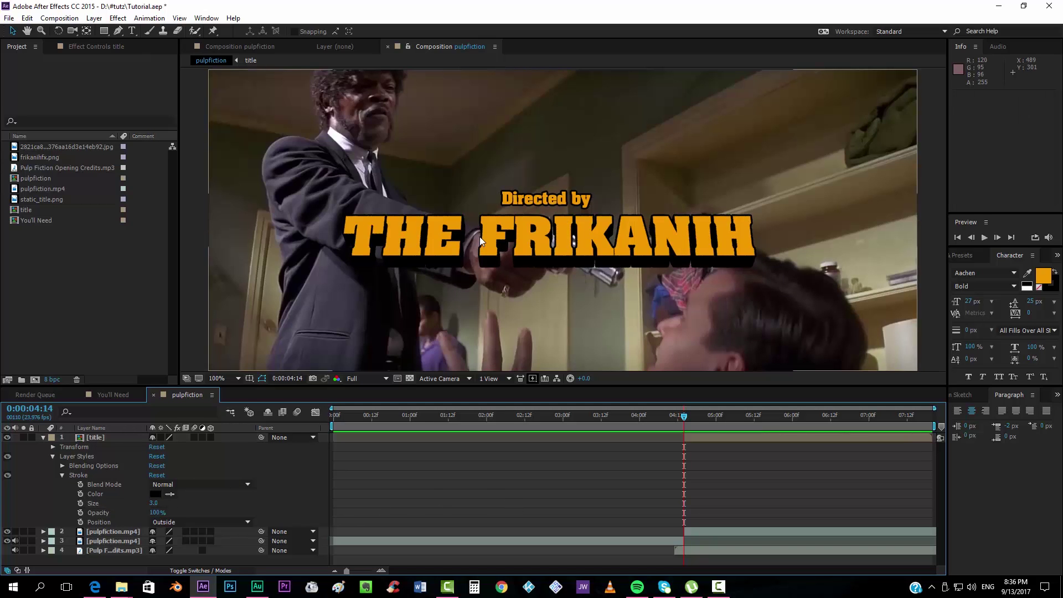